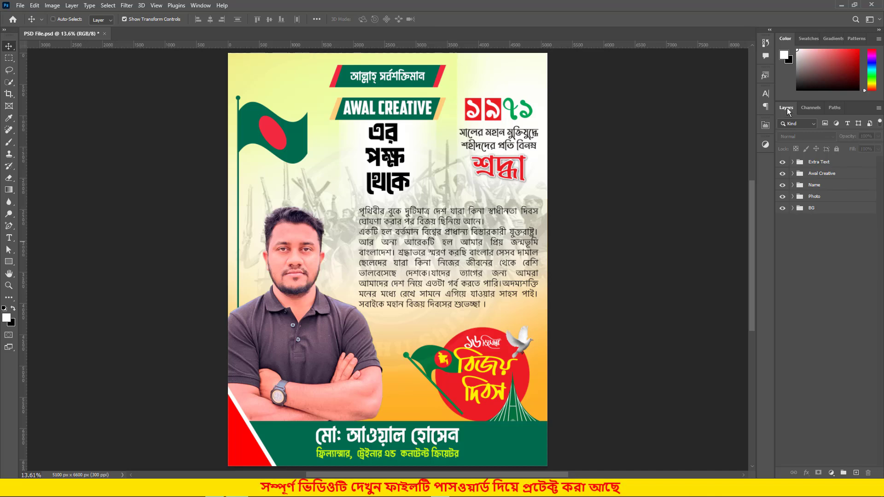
- Expand the Photo group in the Layers panel and select the old portrait layer 02
click(199, 5)
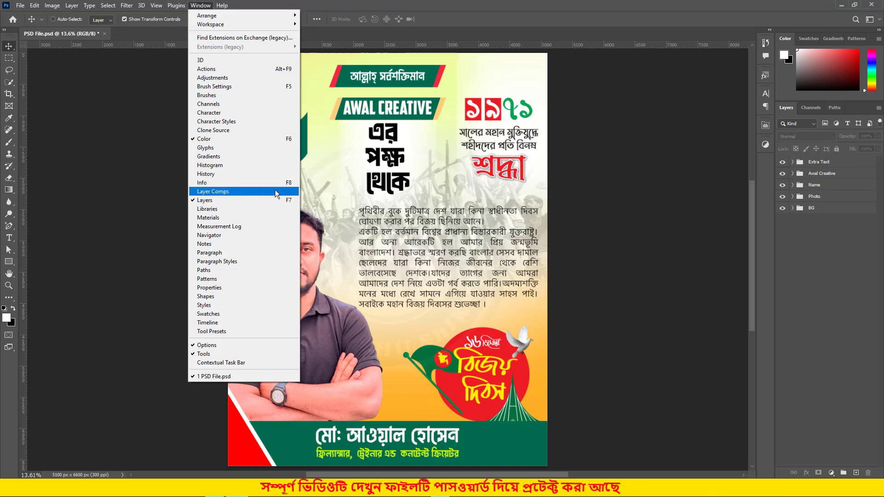
click(831, 234)
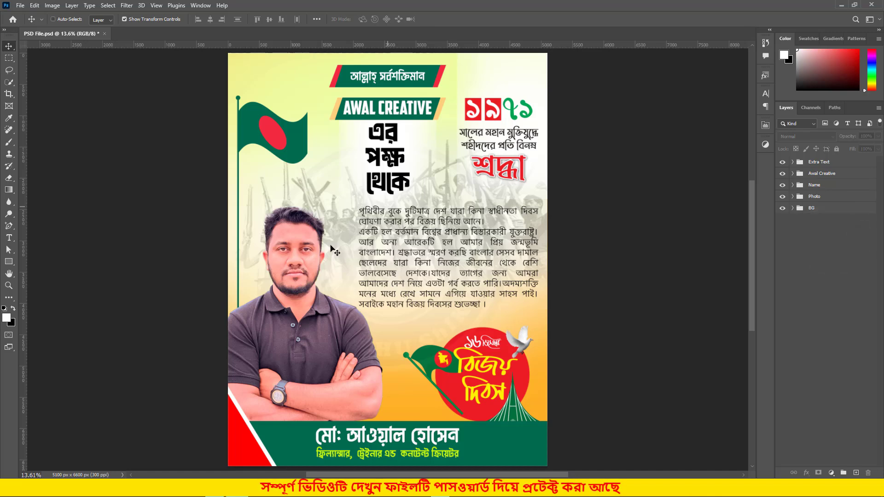
click(827, 197)
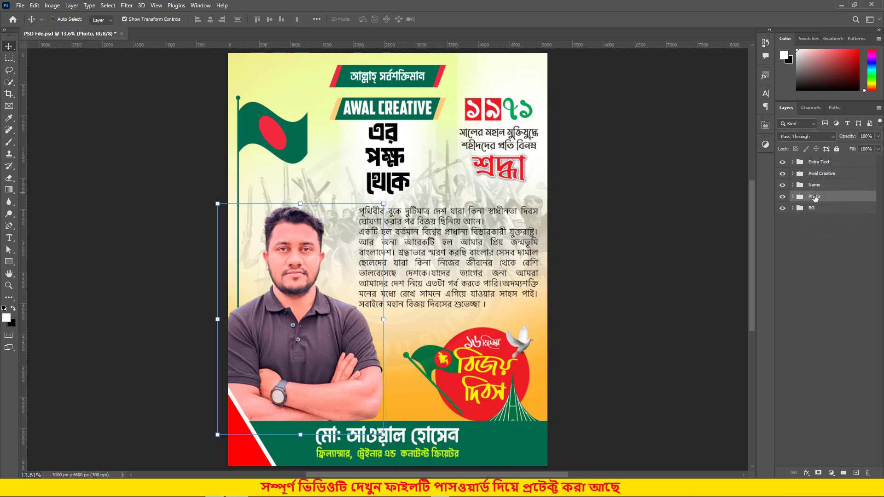
click(793, 196)
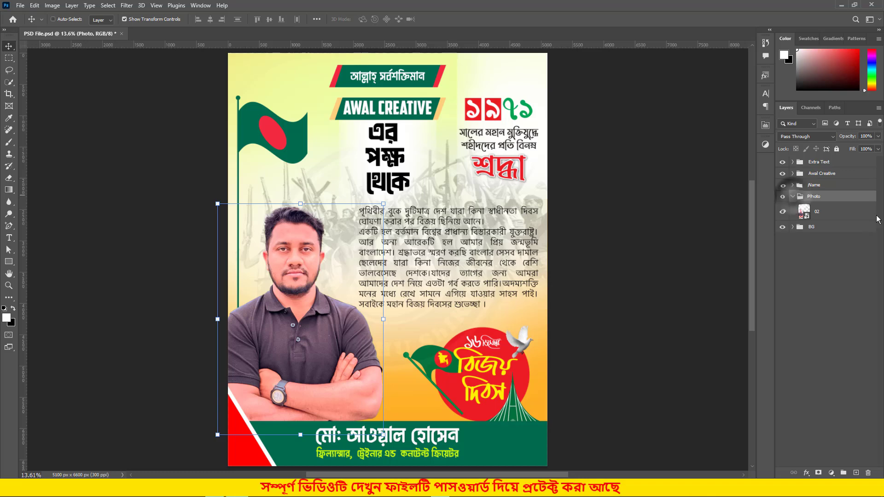
click(823, 215)
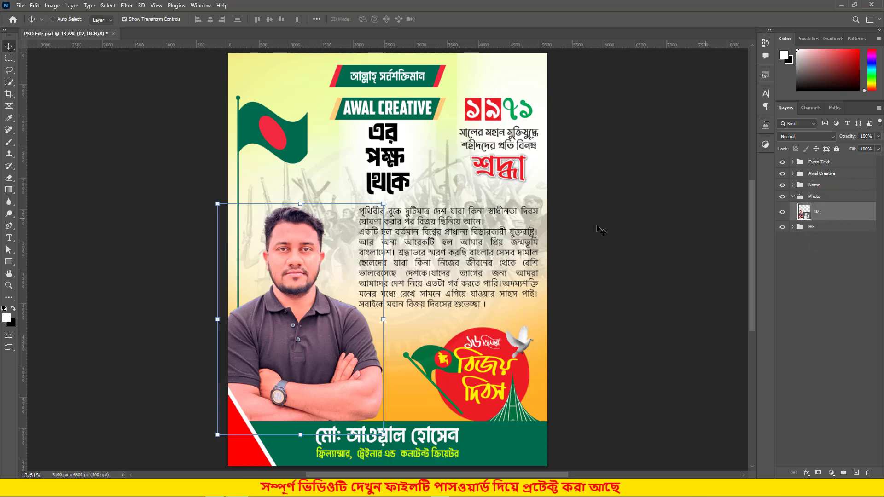
click(19, 6)
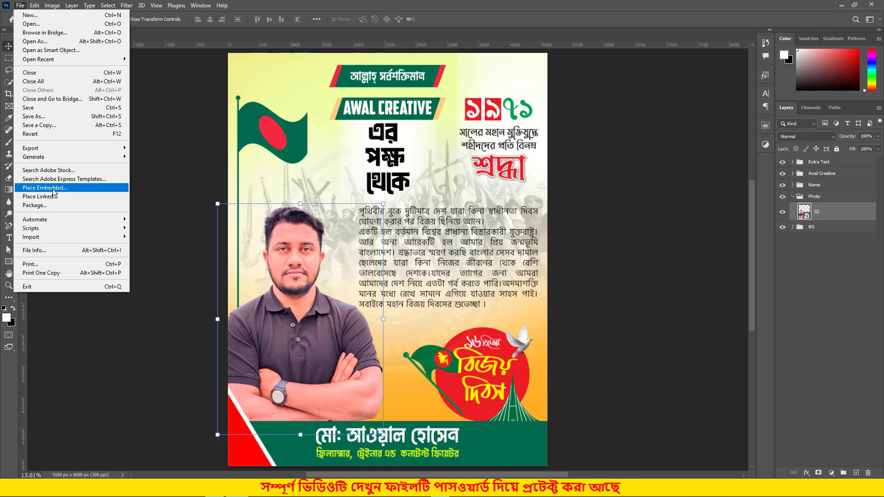
- Place 20190607_140910-removebg-preview.png as linked, scaled to about 200% at lower left
click(69, 196)
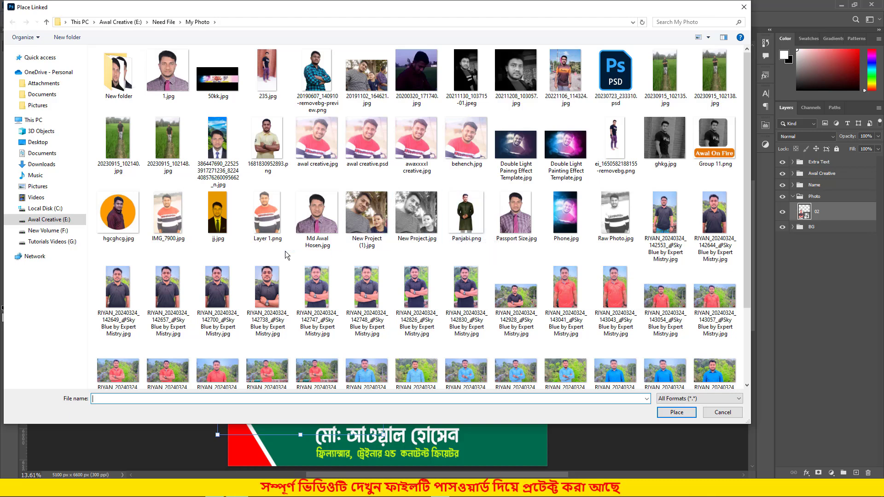
click(317, 73)
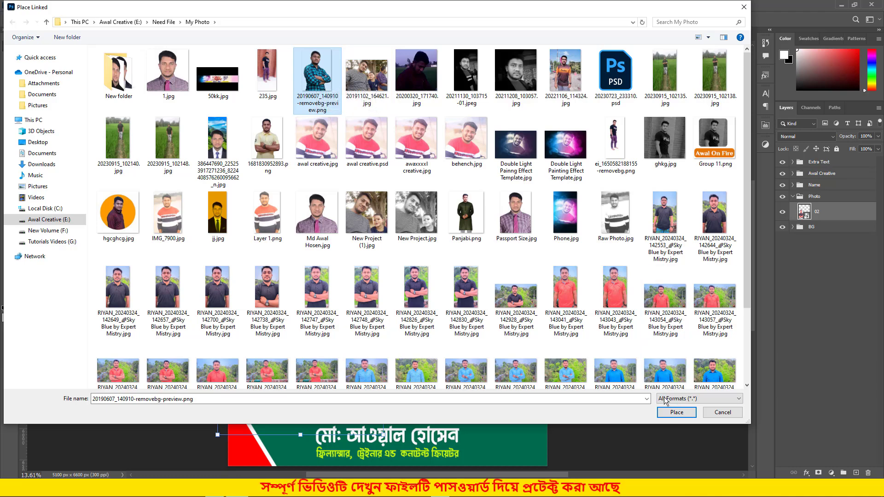
click(681, 413)
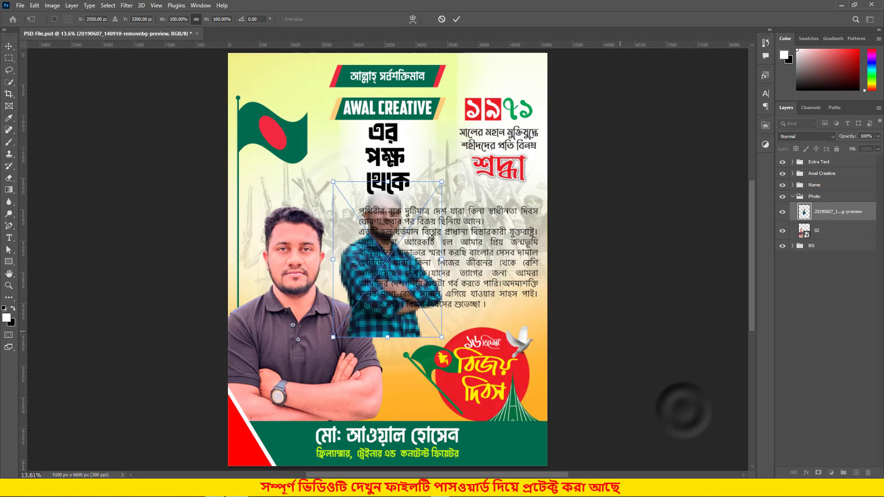
drag(384, 268, 311, 331)
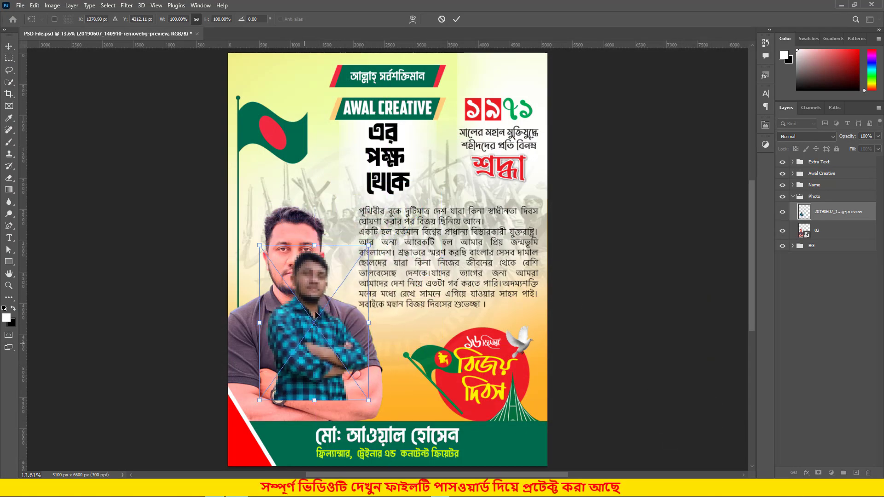
drag(371, 243, 442, 141)
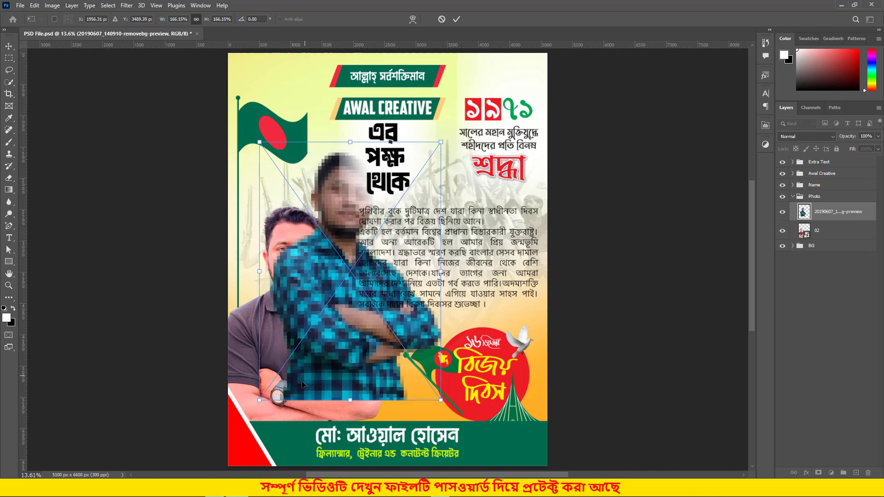
drag(260, 400, 222, 453)
drag(283, 385, 249, 399)
click(456, 19)
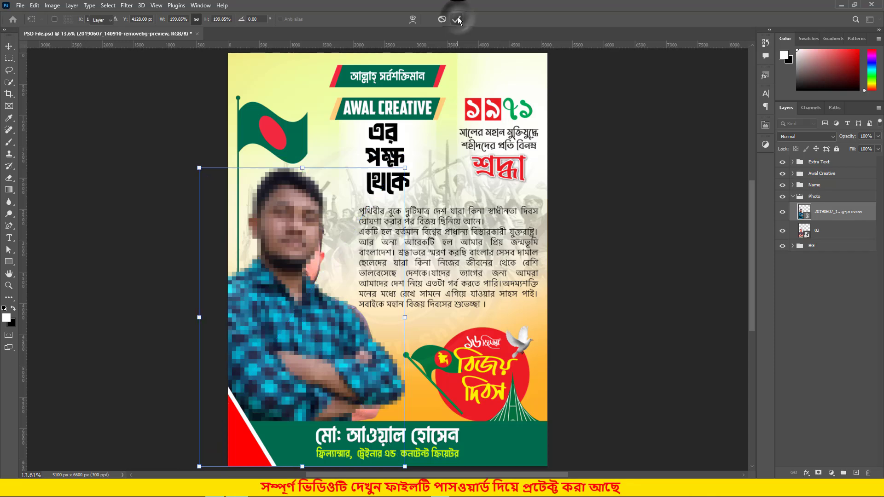
- Hide the old portrait layer 02 and nudge the new portrait slightly down and right
click(826, 237)
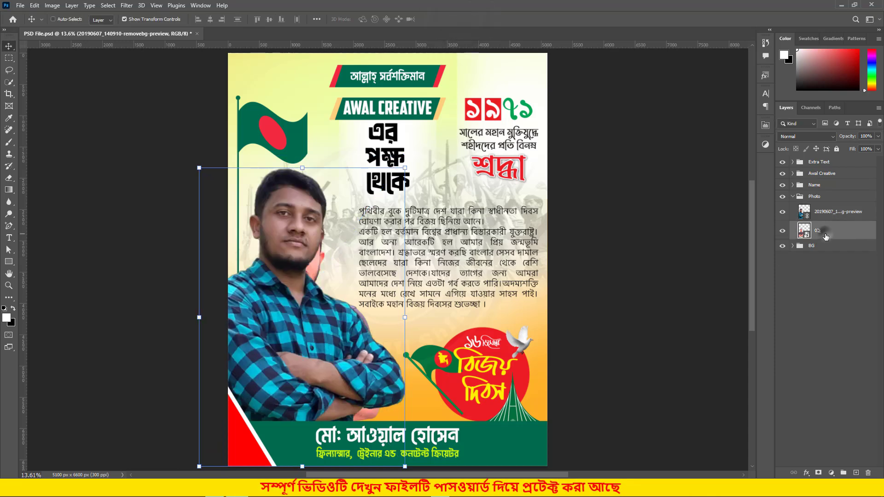
click(783, 231)
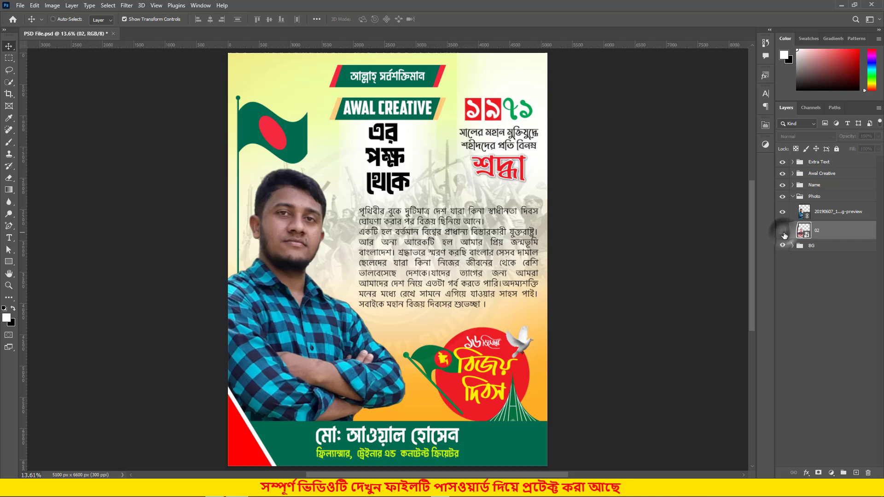
click(840, 217)
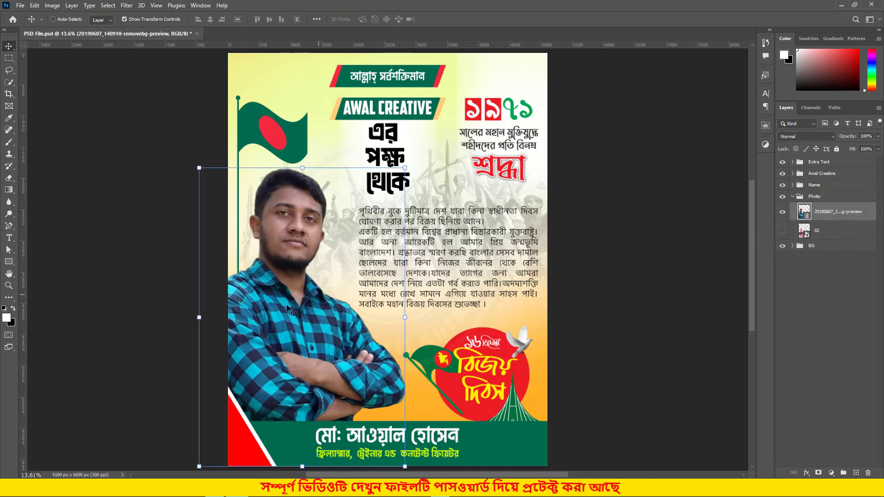
mouse_move(288, 307)
mouse_down()
mouse_move(299, 309)
mouse_move(288, 312)
mouse_move(290, 304)
mouse_up()
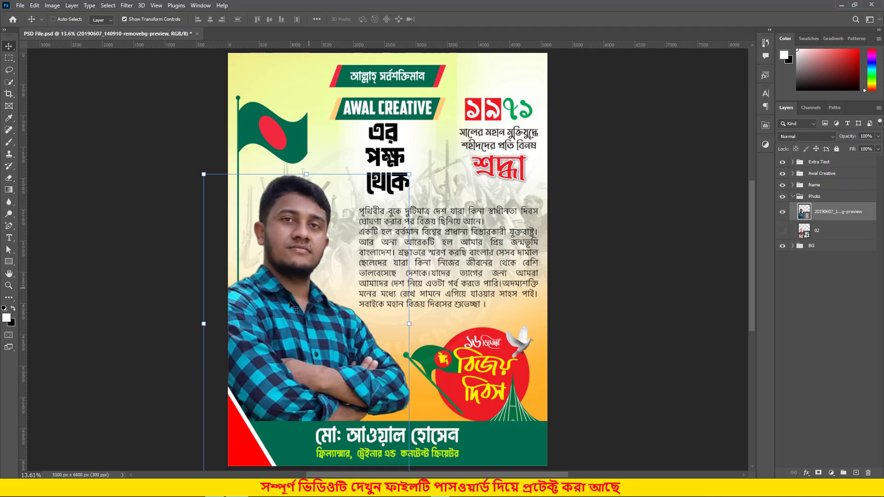
- Open RIYAN_20240324_142928_@Sky Blue by Expert Mistry.jpg from My Photo as a new document
click(20, 6)
click(23, 25)
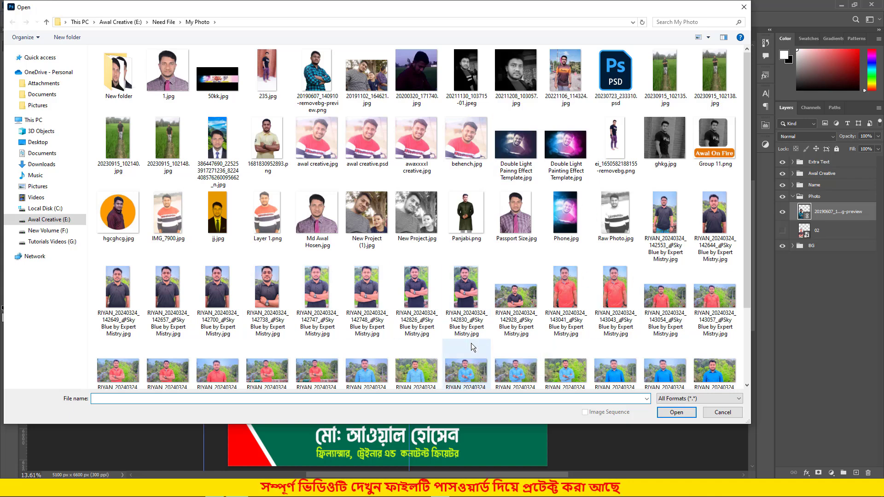
click(482, 306)
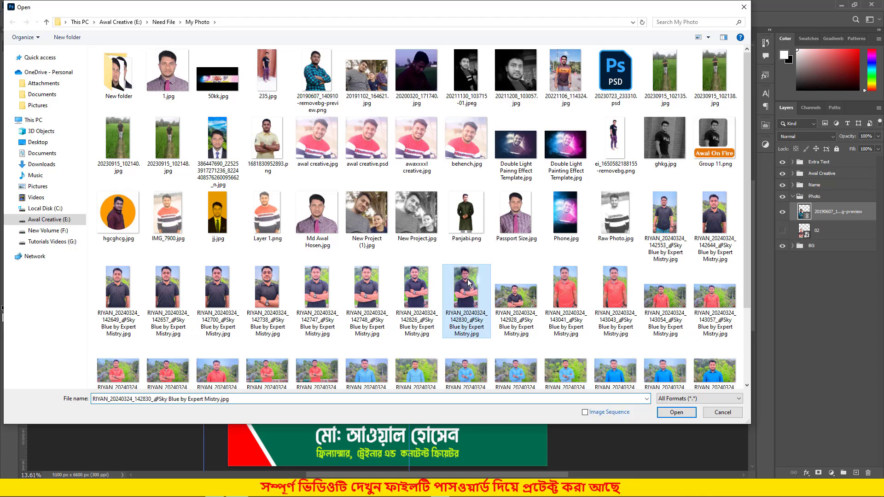
click(521, 302)
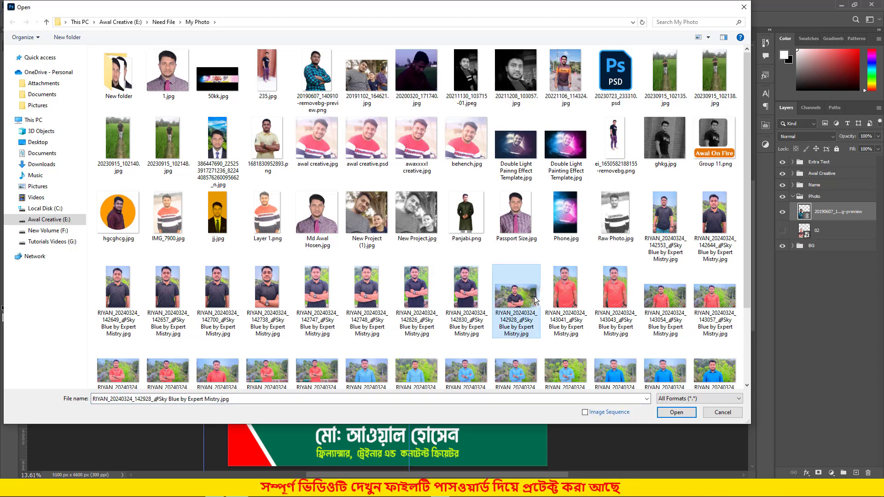
click(677, 413)
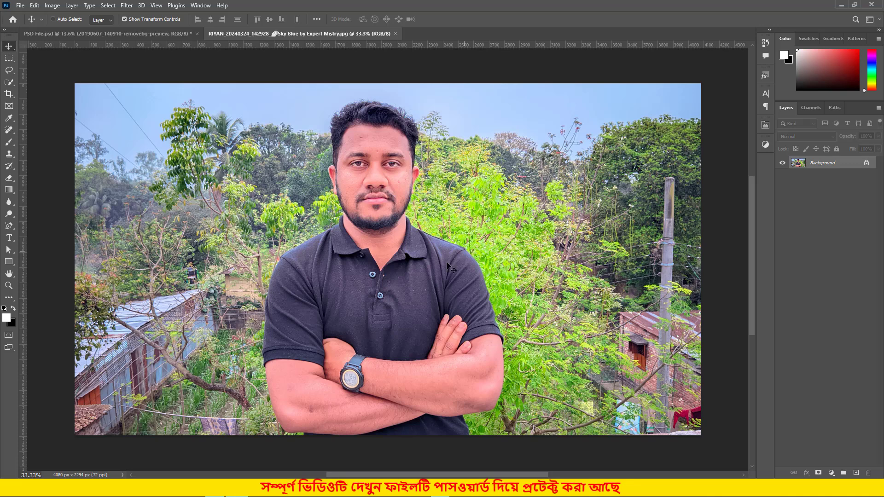
- Unlock the background into Layer 0 and apply Quick Actions' Remove Background to cut out the man
click(867, 164)
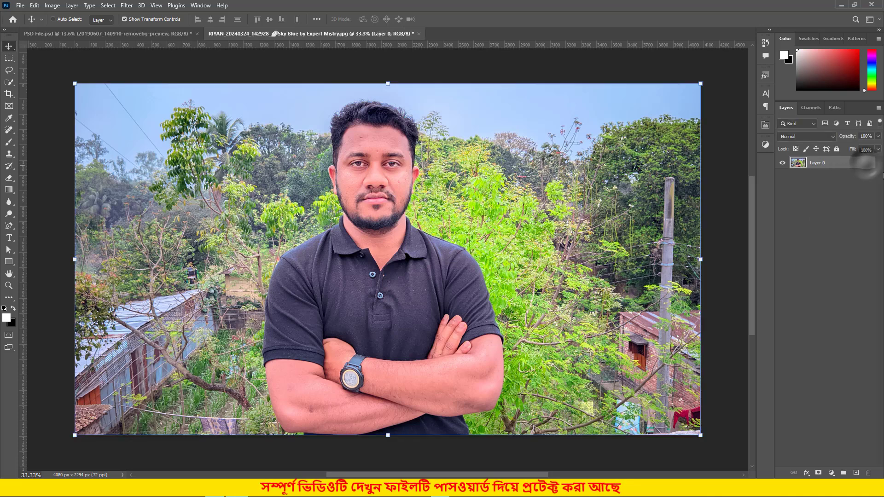
click(765, 127)
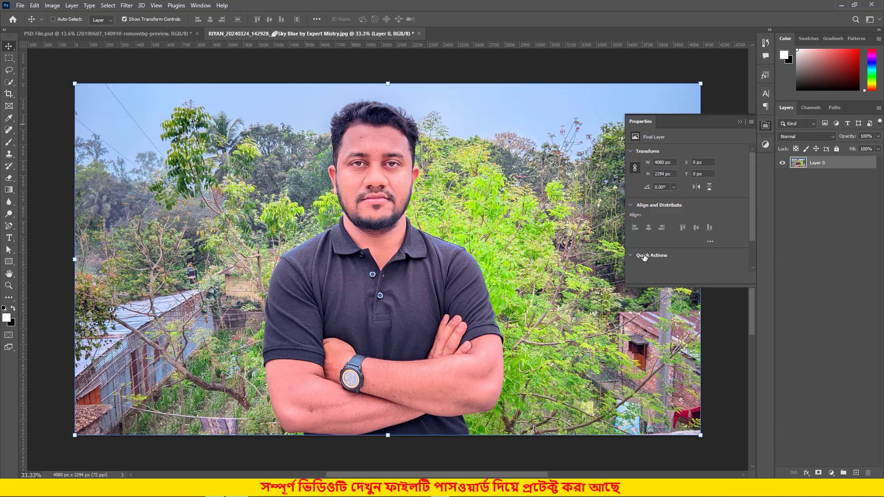
scroll(645, 258, down, 1)
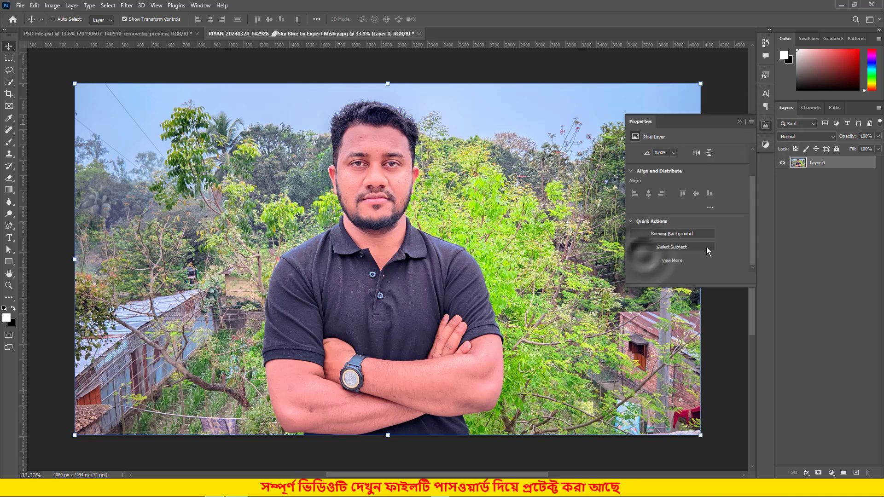
click(663, 234)
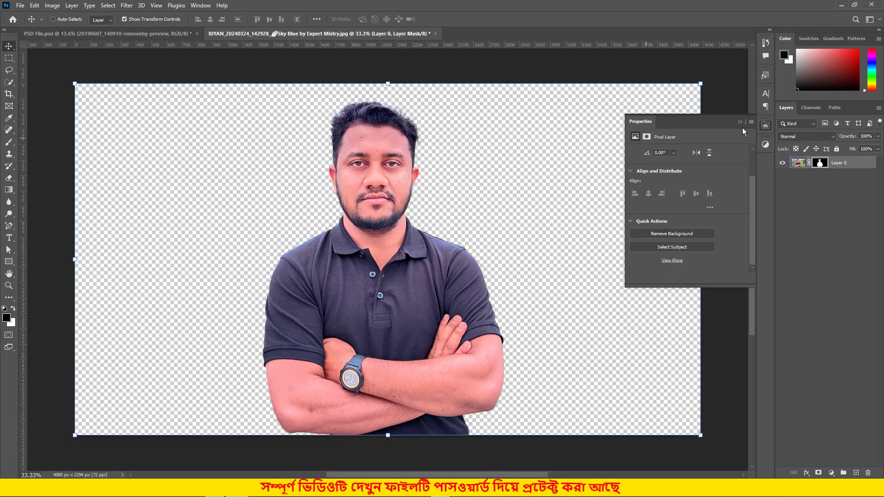
click(740, 122)
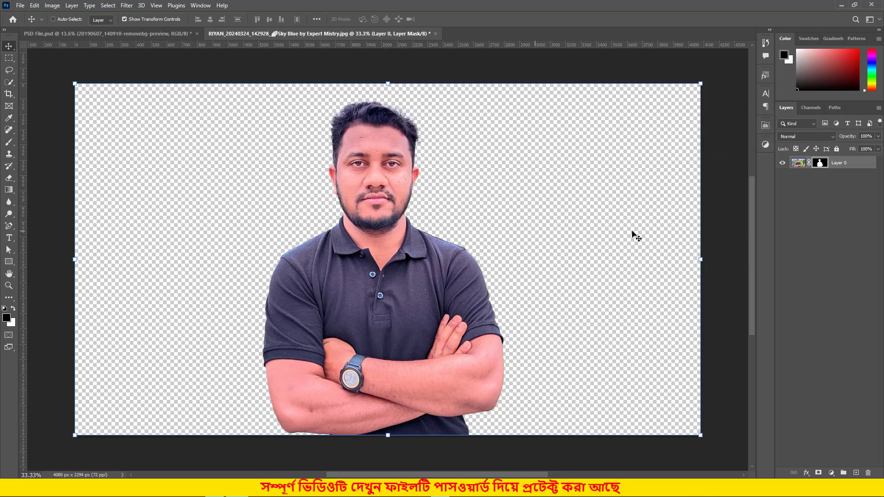
click(817, 250)
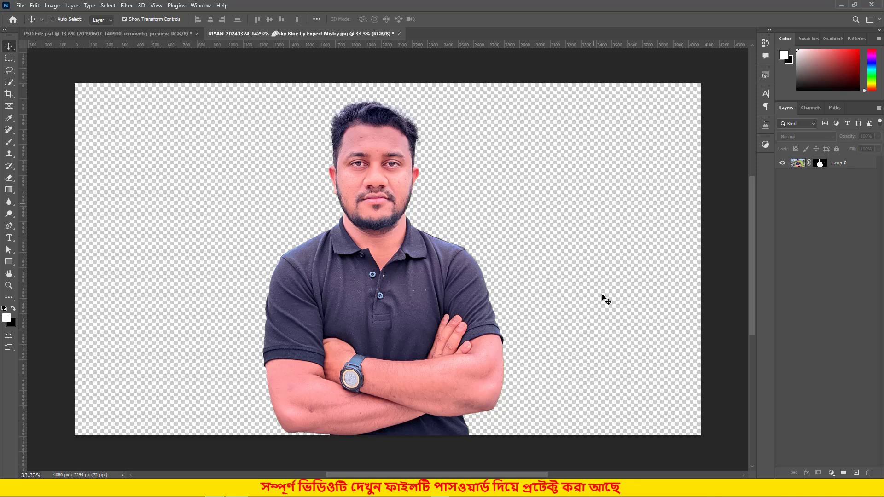
click(851, 166)
- Bring the black-polo cut-out into the poster, hide the checked-shirt portrait, and enlarge the cut-out to 167.92%
drag(377, 189, 299, 319)
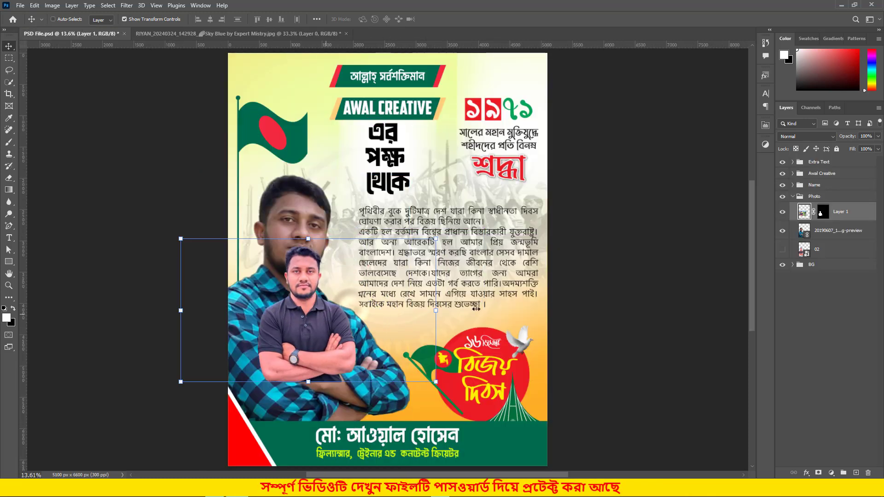
click(783, 231)
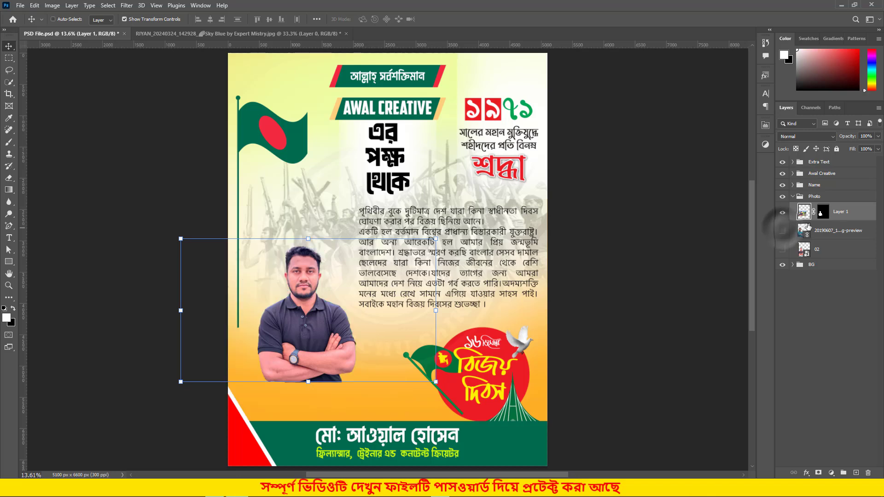
drag(295, 353, 285, 361)
key(ctrl+t)
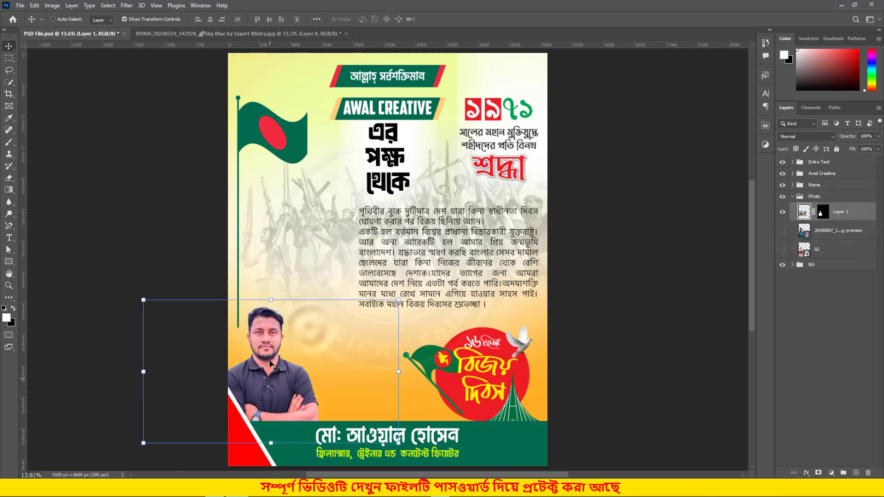
drag(271, 301, 282, 280)
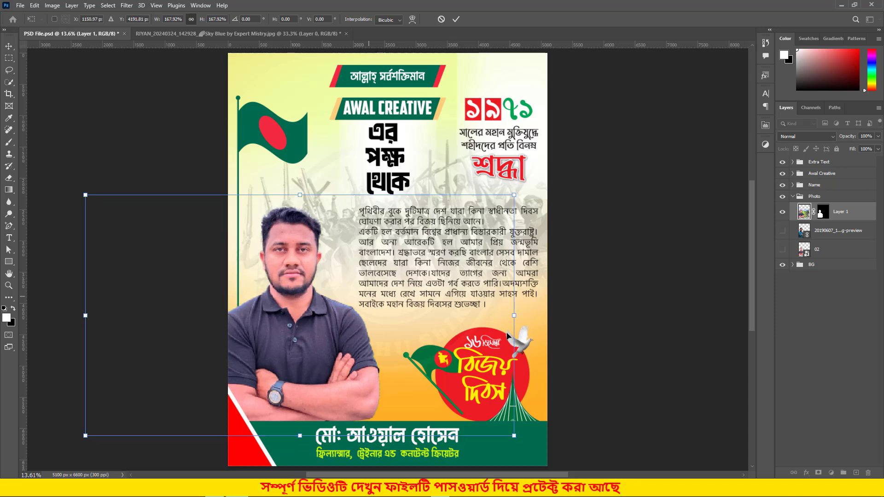
click(458, 18)
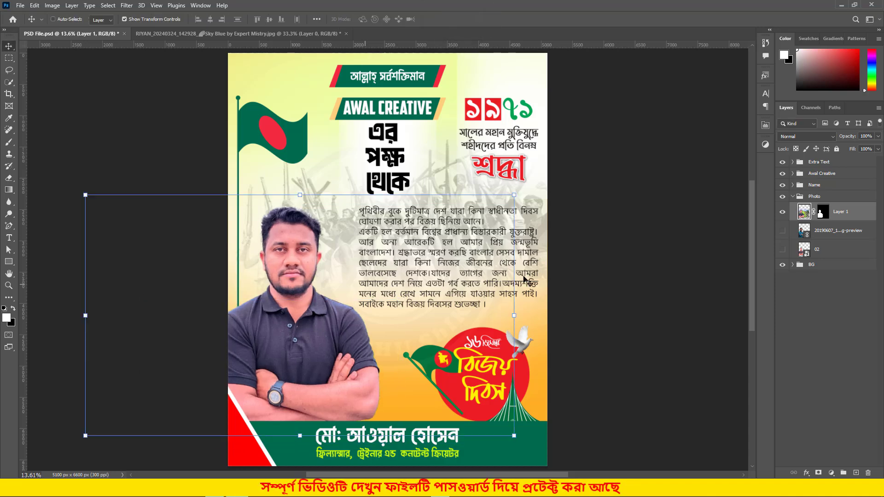
- Hide the black-polo cut-out and turn the checked-shirt 20190607 portrait back on
click(853, 342)
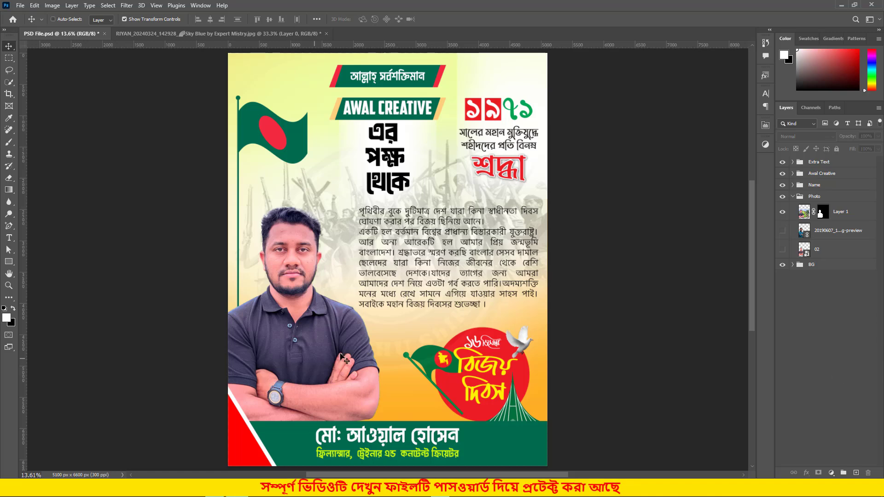
click(794, 197)
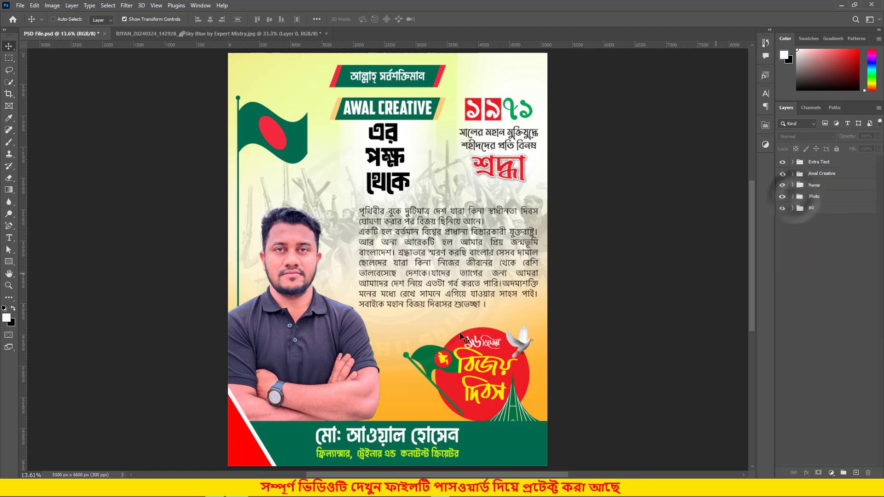
click(800, 197)
click(793, 196)
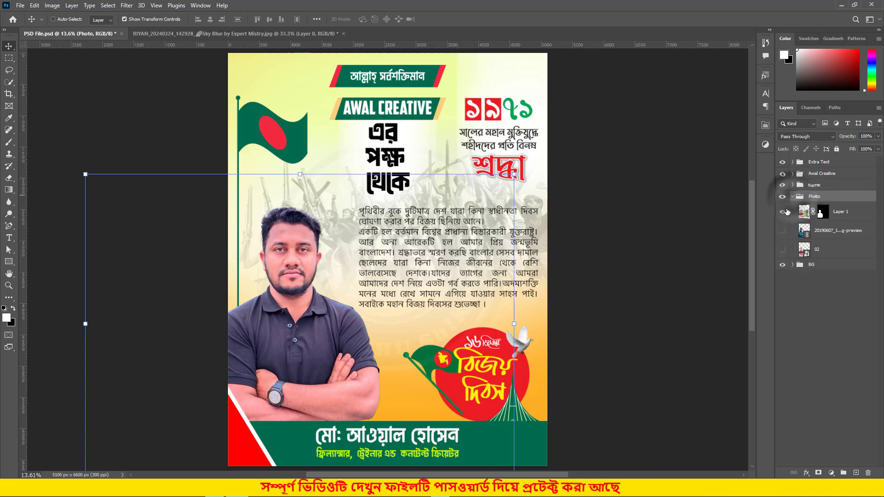
click(783, 212)
click(783, 230)
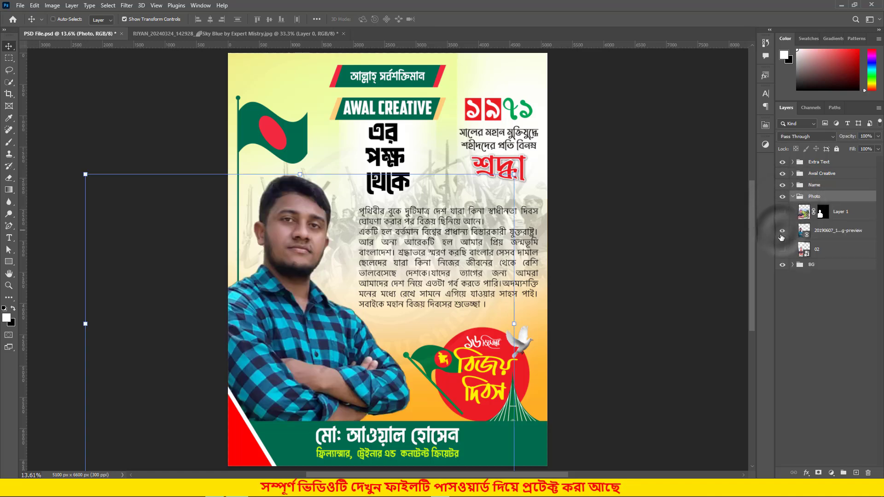
click(792, 197)
click(783, 228)
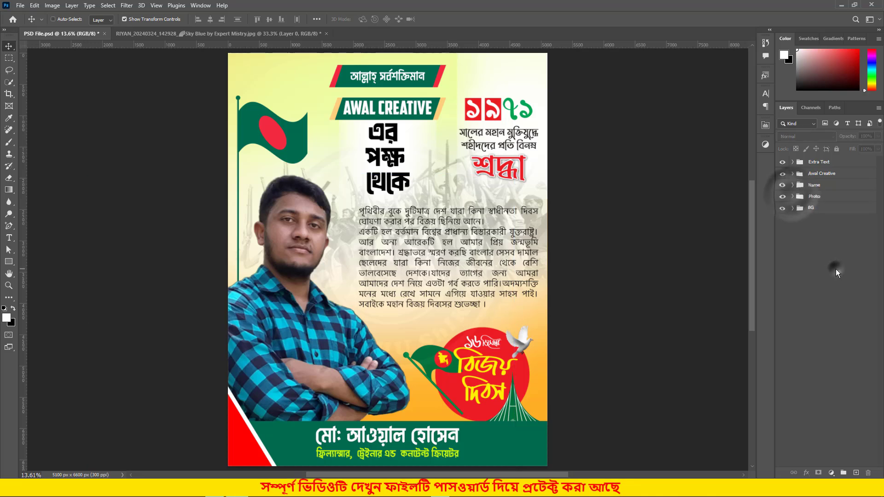
- In the Name group, retype both words of the banner name with the new person's first name and surname
click(815, 189)
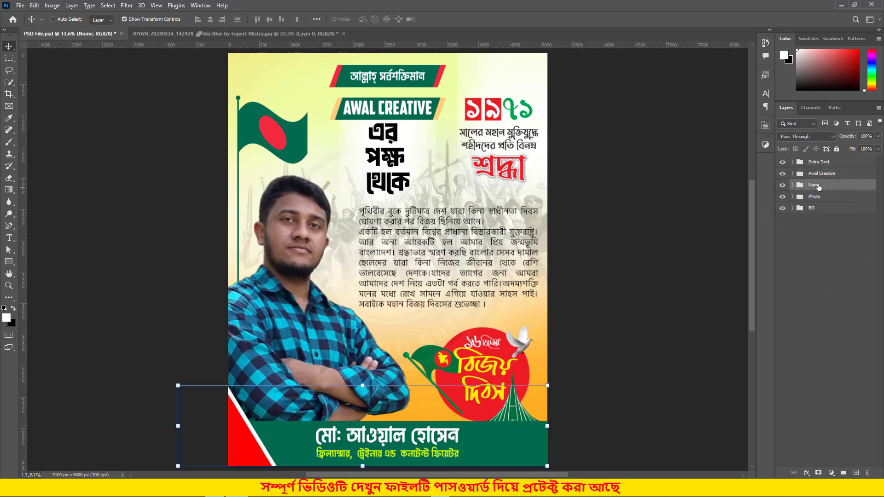
click(793, 186)
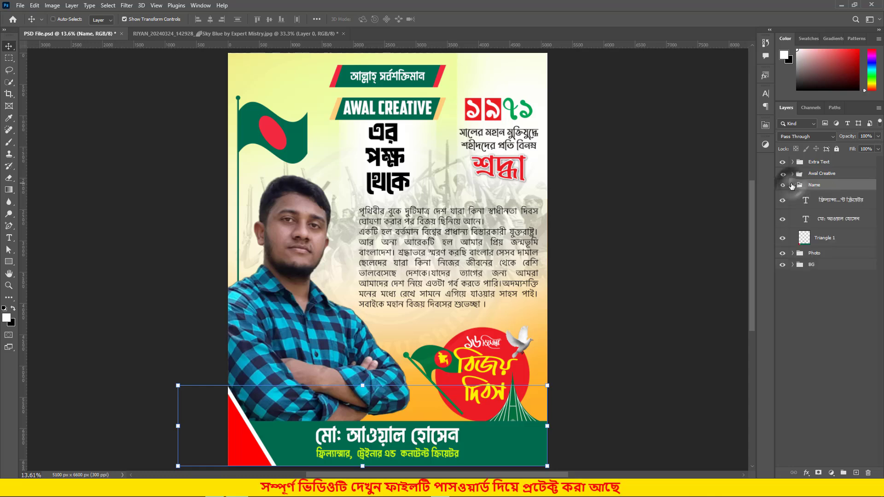
click(834, 199)
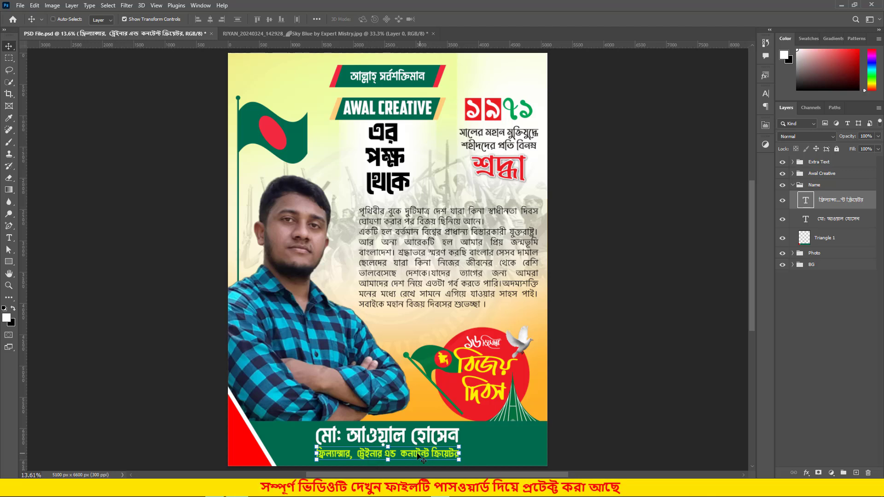
click(803, 221)
double_click(806, 219)
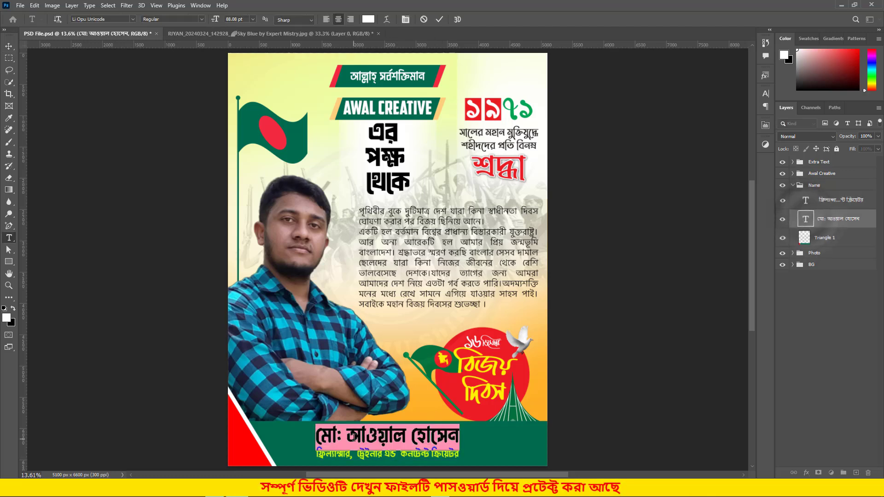
drag(347, 435, 401, 435)
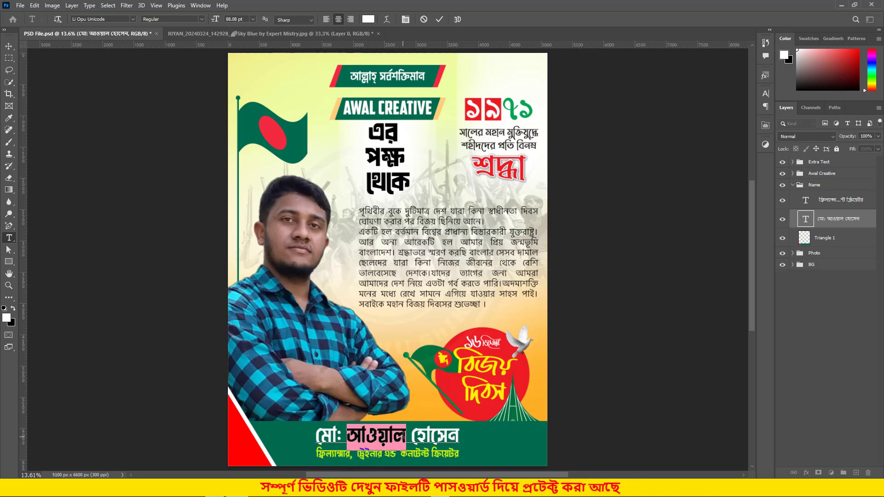
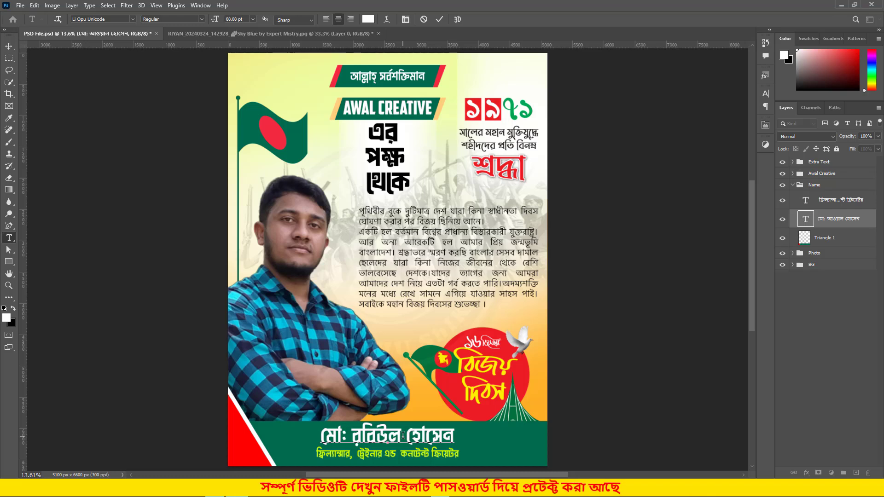
double_click(412, 434)
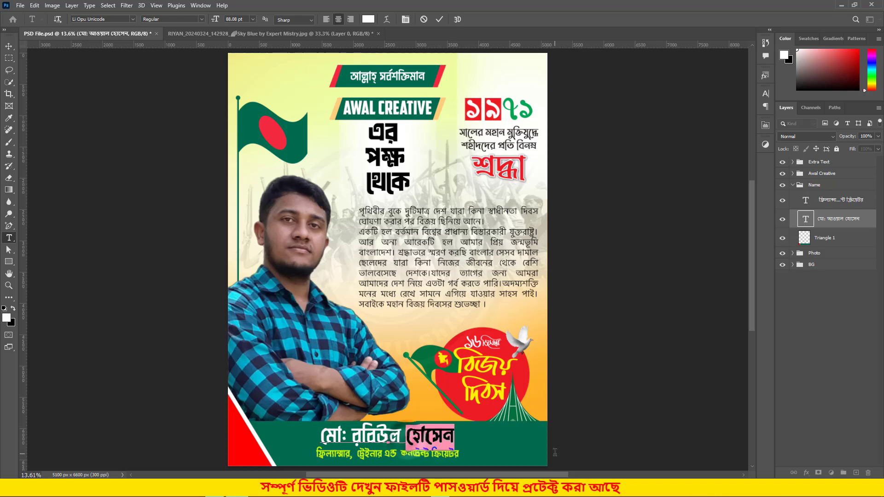
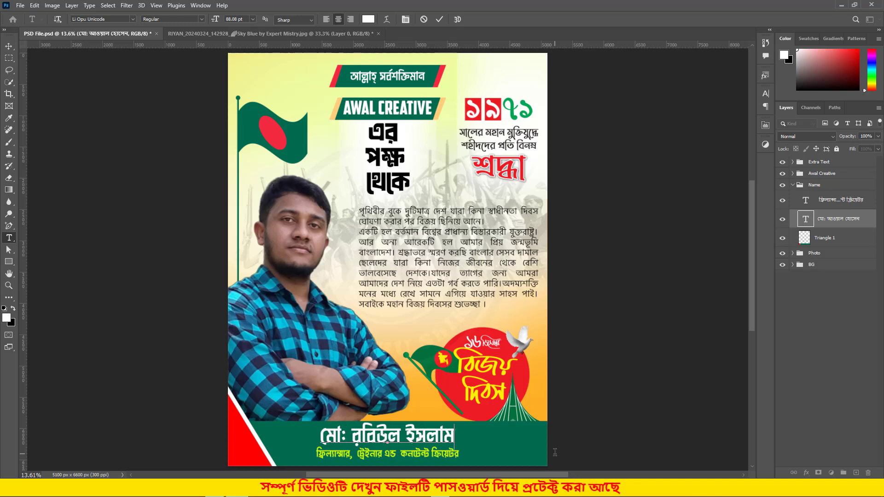
click(440, 19)
key(v)
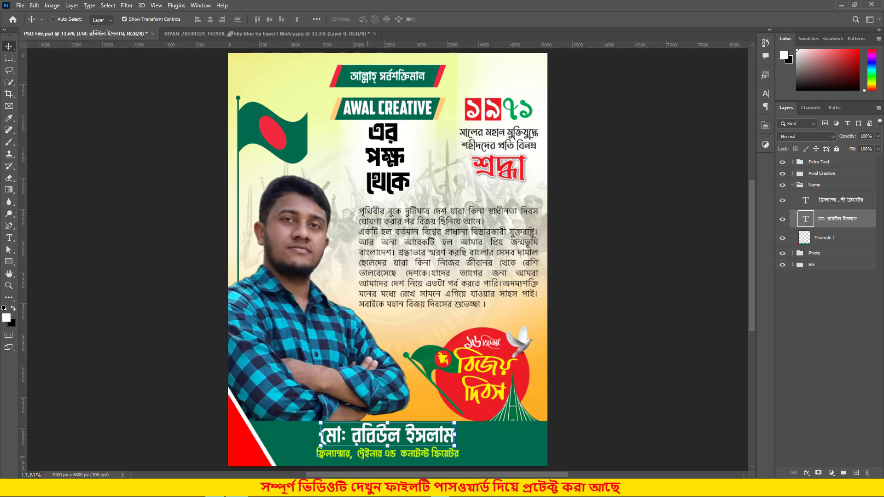
- Open the subtitle text layer for editing and commit it unchanged
click(807, 202)
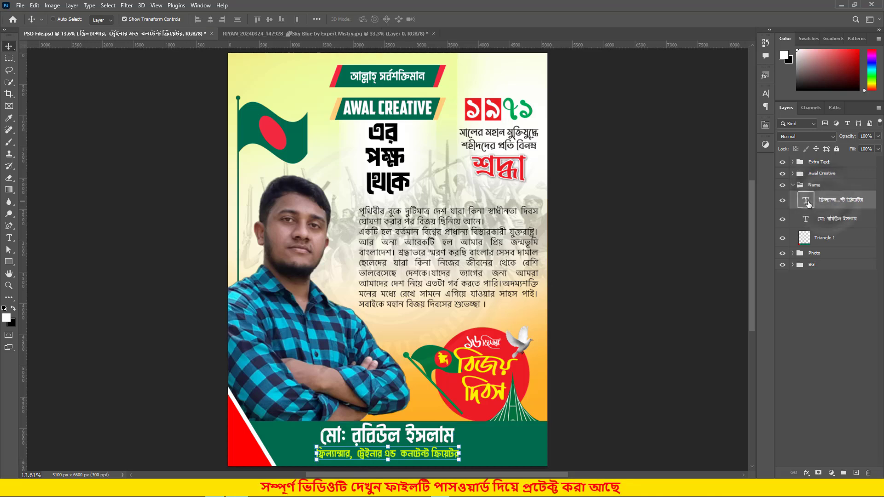
double_click(807, 201)
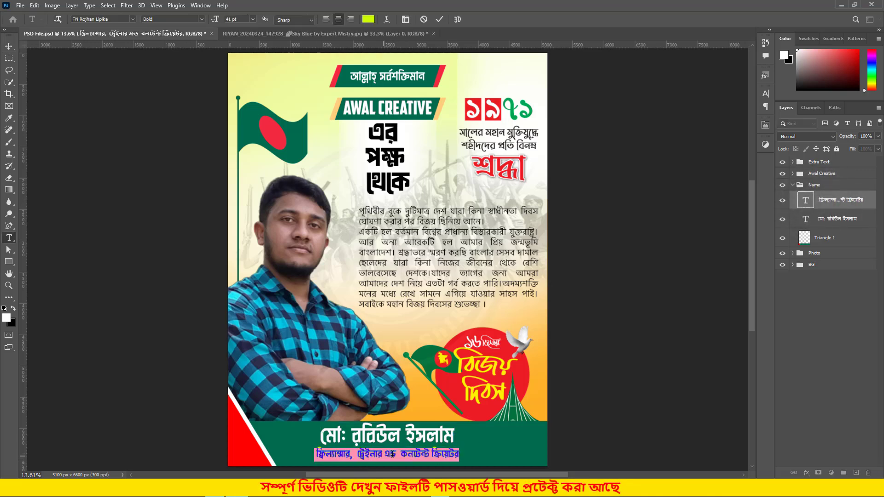
key(ctrl+Return)
key(v)
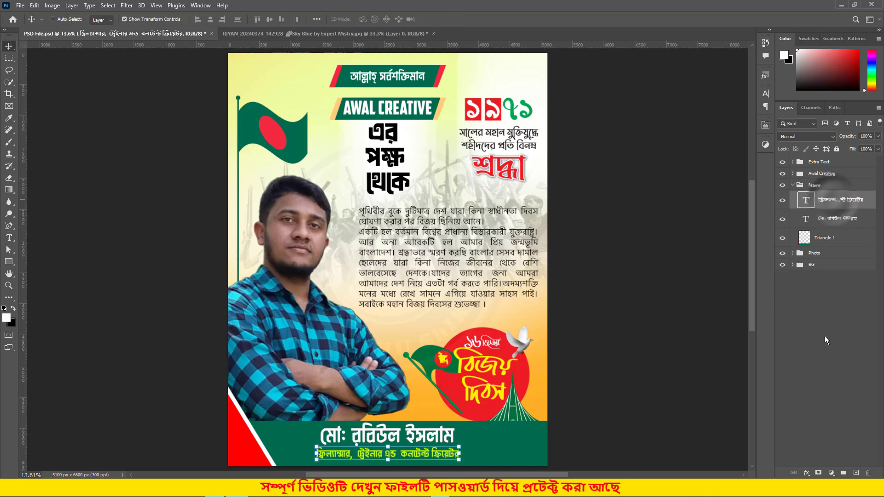
click(825, 336)
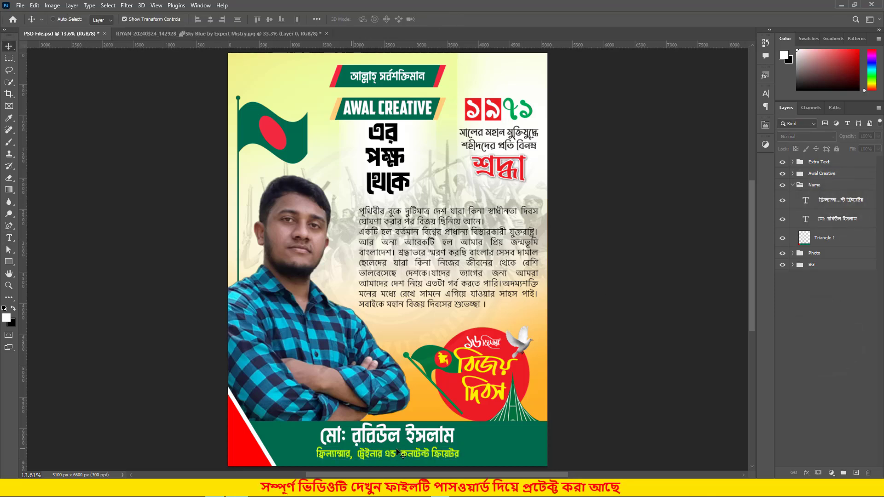
click(792, 185)
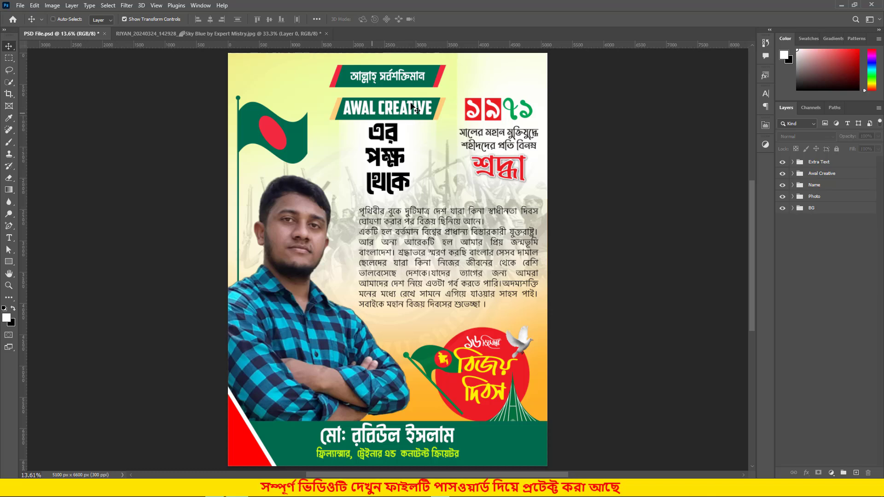
click(832, 174)
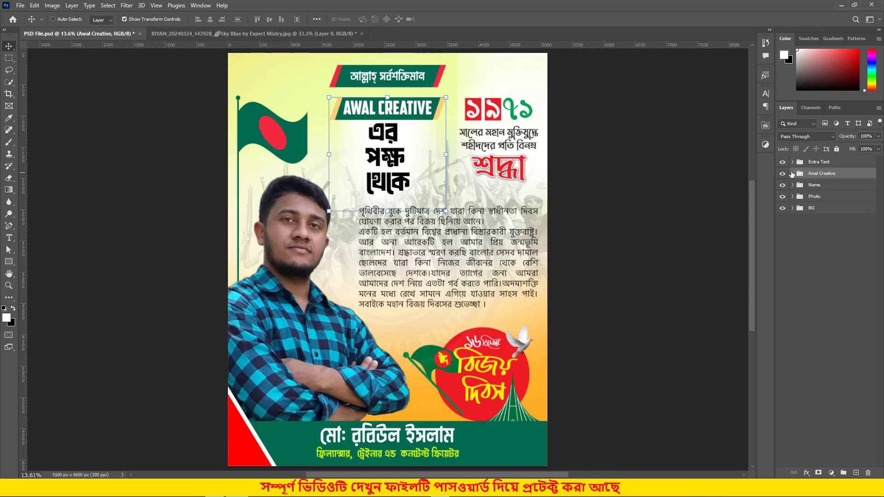
click(793, 174)
click(824, 226)
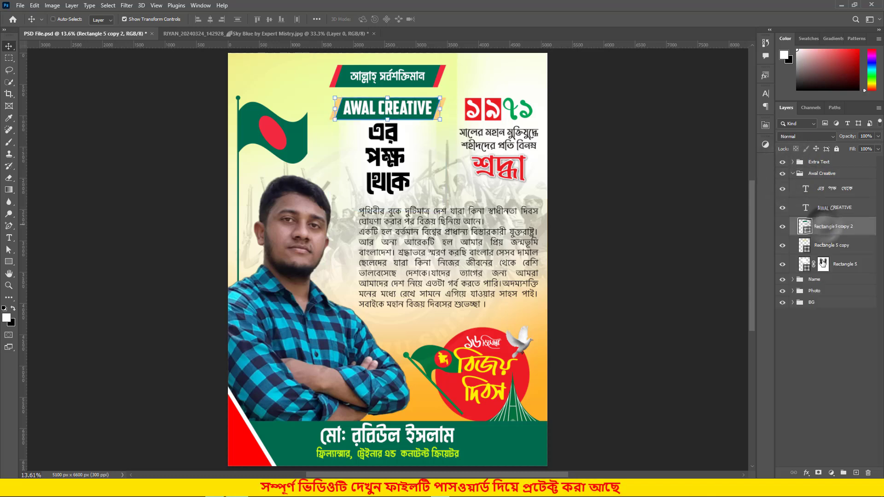
double_click(806, 266)
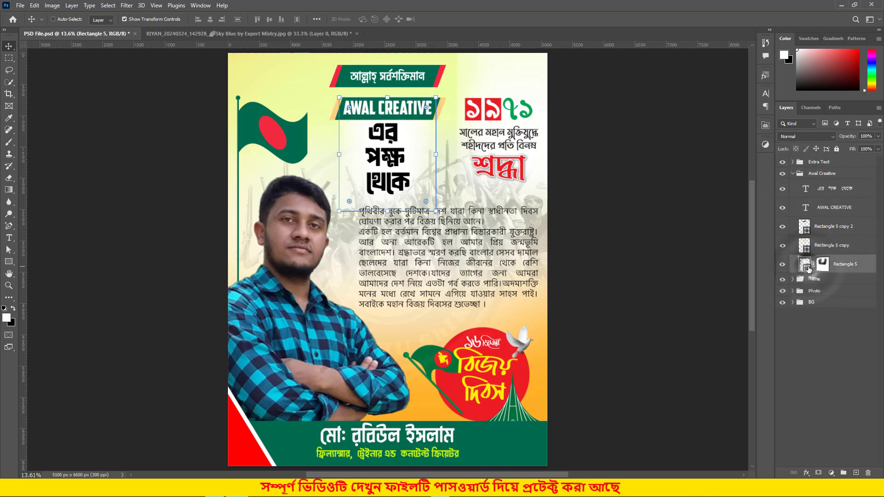
mouse_move(613, 172)
mouse_down()
mouse_move(608, 187)
mouse_move(620, 203)
mouse_move(638, 189)
mouse_move(632, 206)
mouse_up()
click(492, 360)
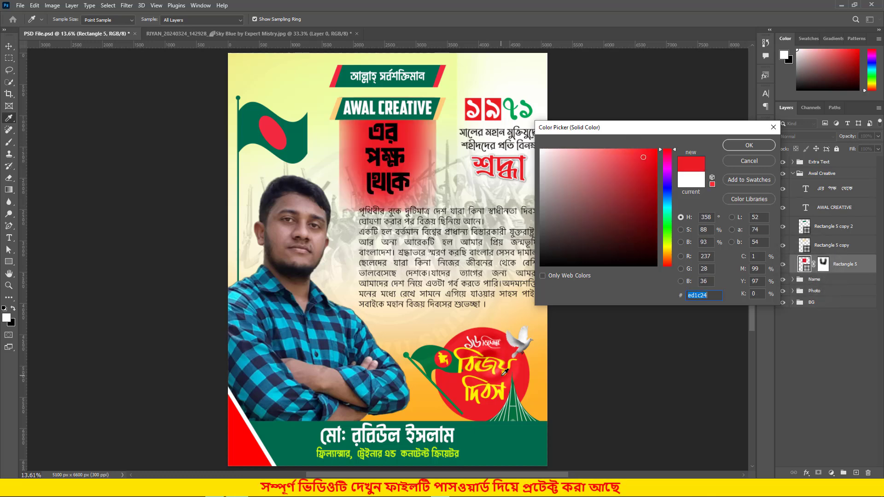
click(512, 364)
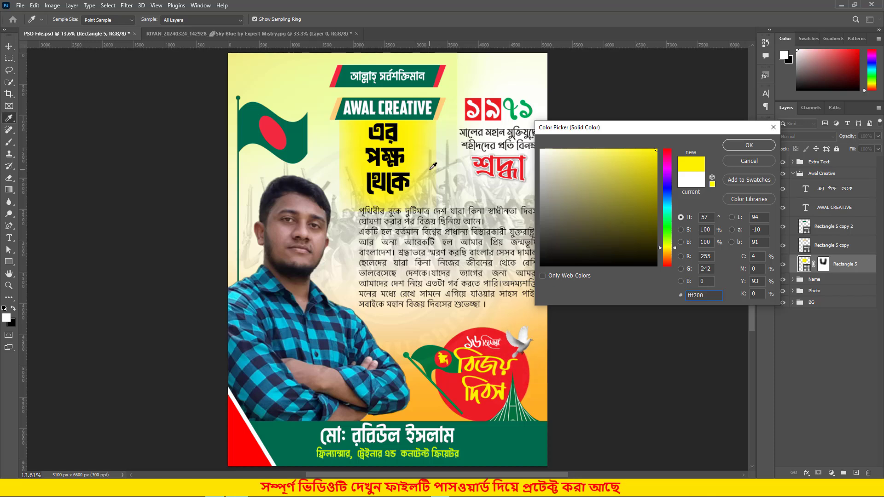
click(778, 131)
key(v)
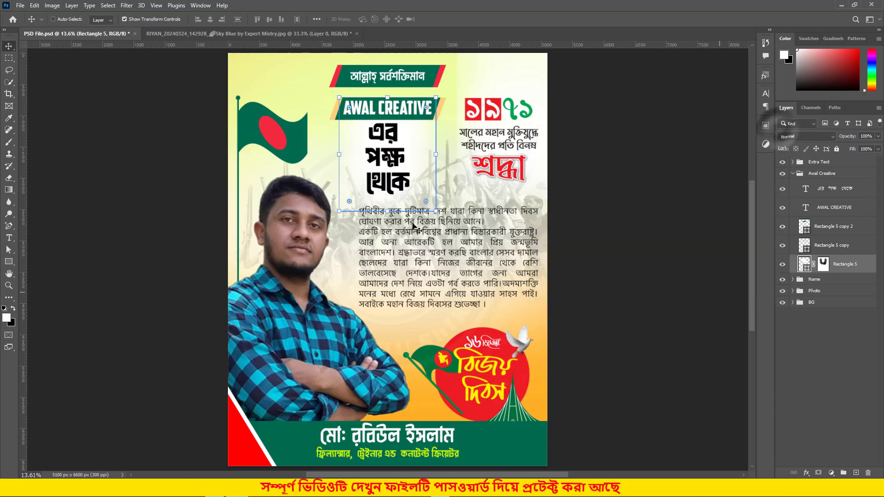
double_click(805, 246)
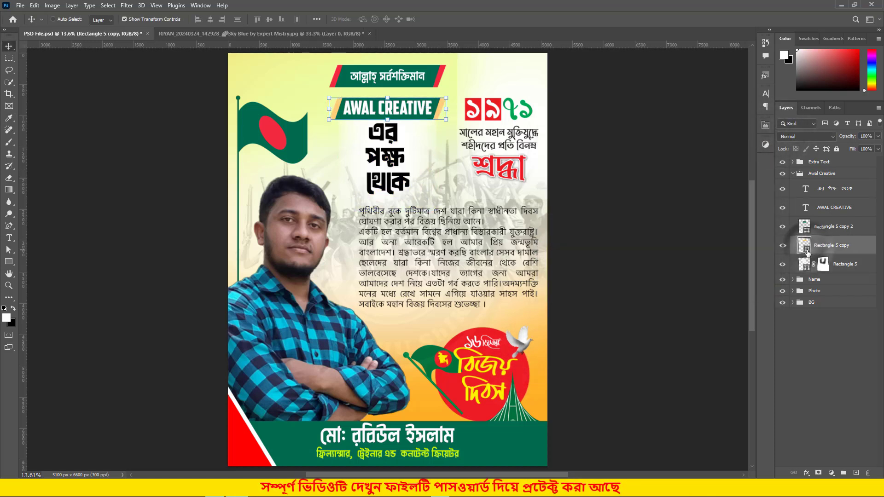
mouse_move(633, 165)
mouse_down()
mouse_move(658, 149)
mouse_move(612, 166)
mouse_move(647, 243)
mouse_up()
click(667, 157)
click(773, 128)
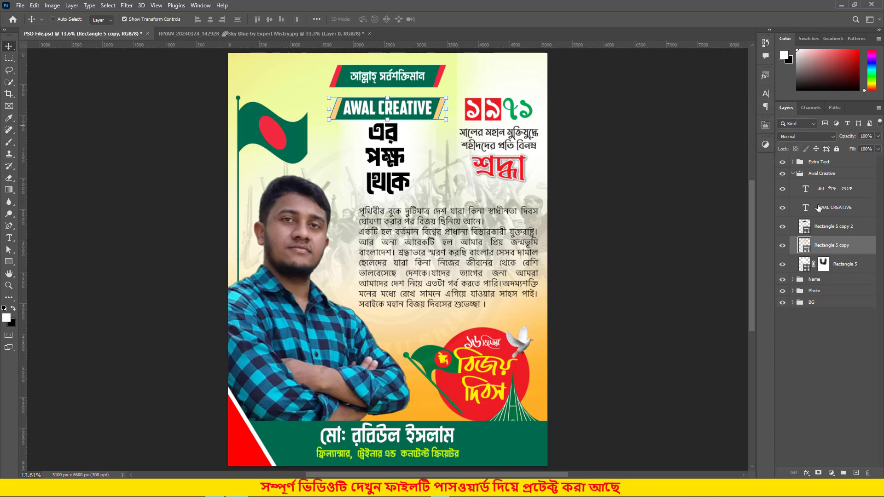
- Replace the AWAL CREATIVE text with HELLO, fixing a mistyped attempt, and commit it
double_click(806, 207)
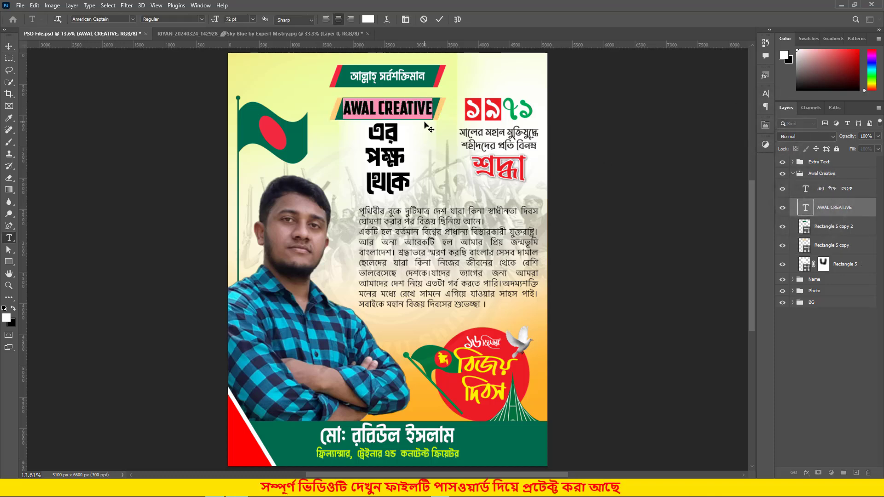
text(ভাত)
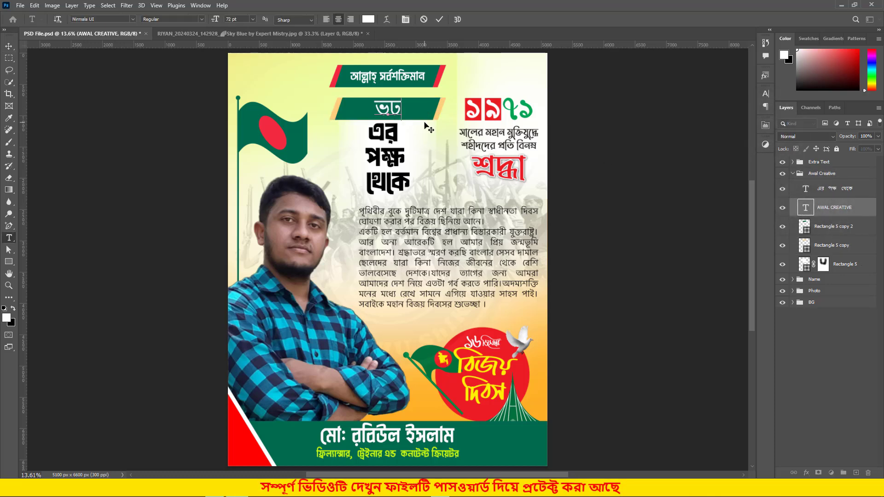
text(ধঘঘ)
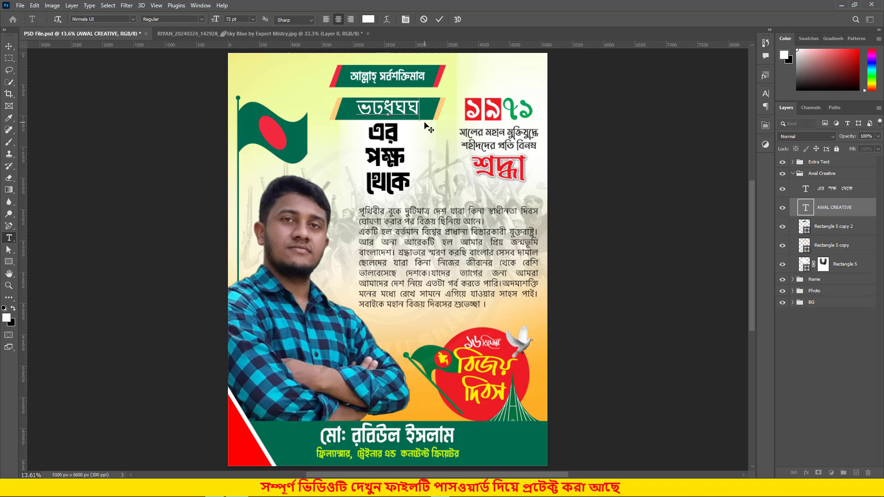
key(BackSpace)
key(BackSpace)
key(BackSpace)
key(BackSpace)
key(BackSpace)
key(BackSpace)
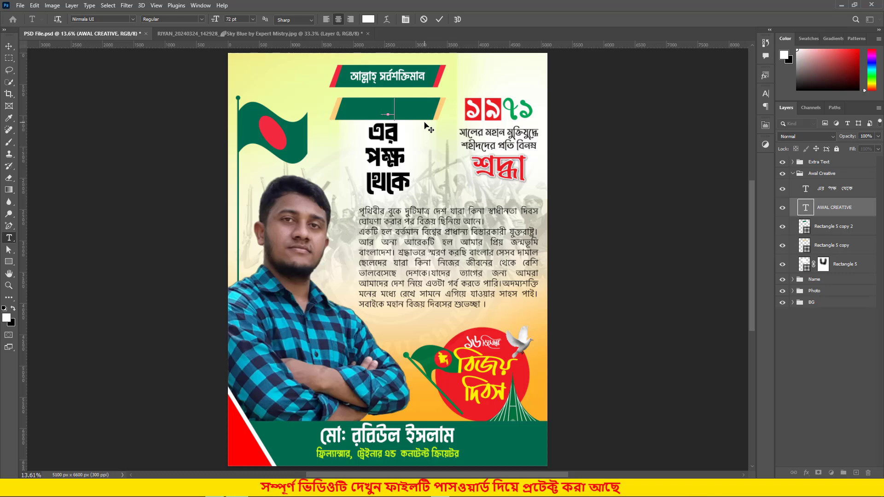
text(HELLO)
click(441, 19)
key(v)
click(437, 110)
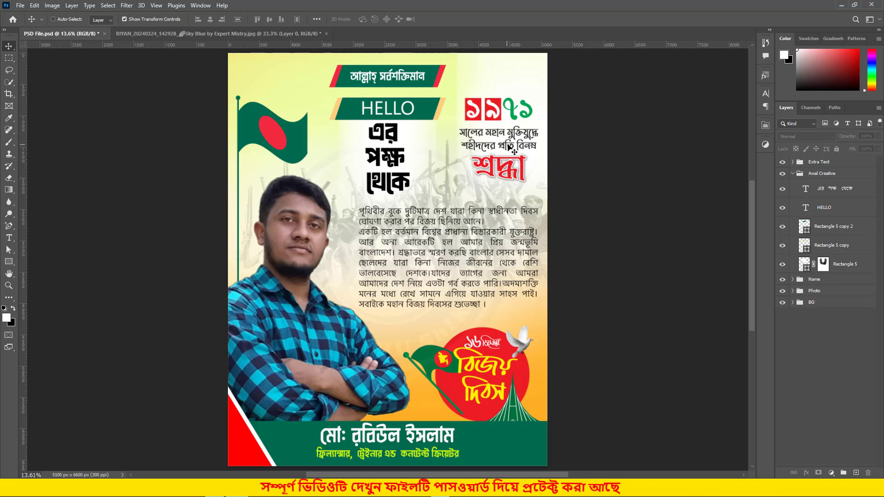
- Collapse the Awal Creative group in the Layers panel and deselect it
click(811, 174)
click(793, 173)
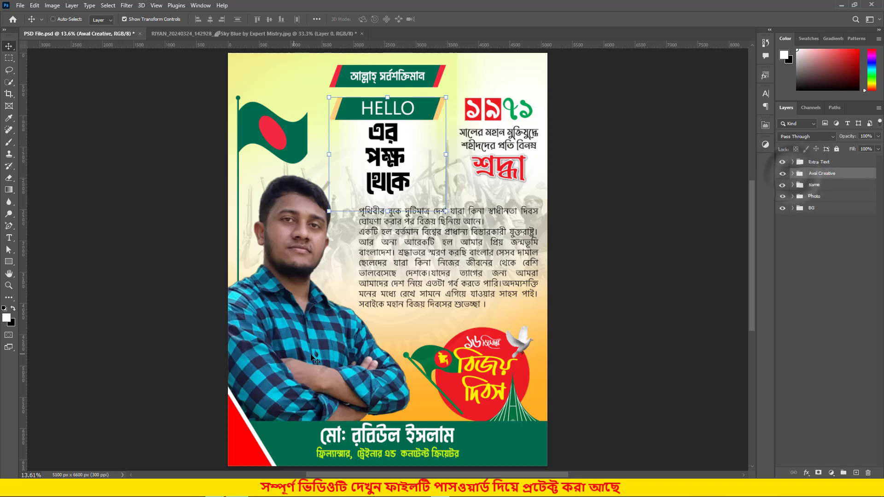
click(858, 348)
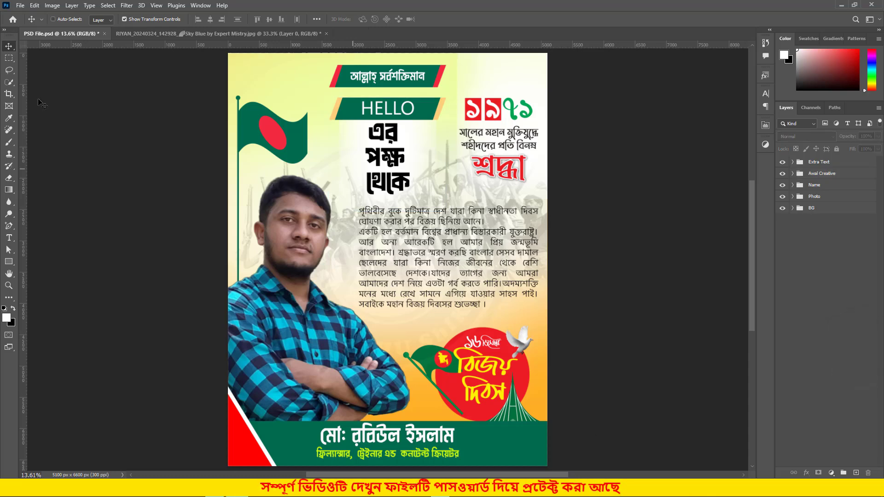
- Export As a quality-7 JPG, saving it to the Desktop as PSD File.jpg
click(20, 5)
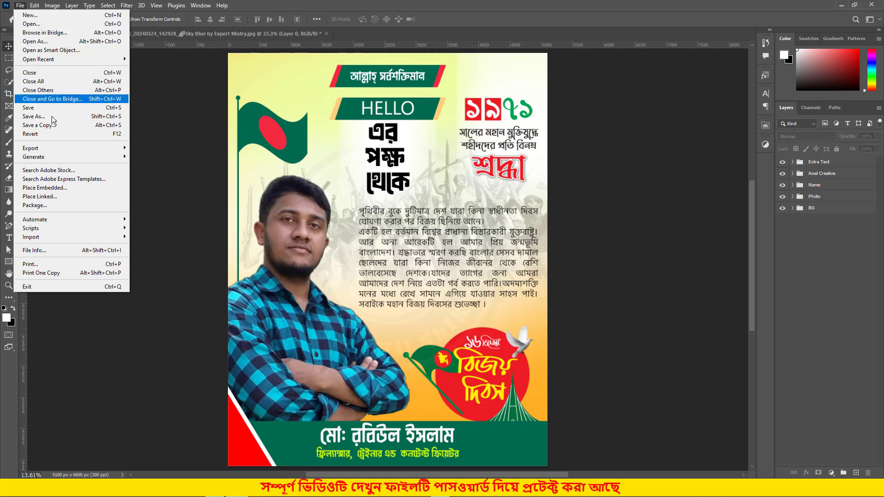
mouse_move(58, 150)
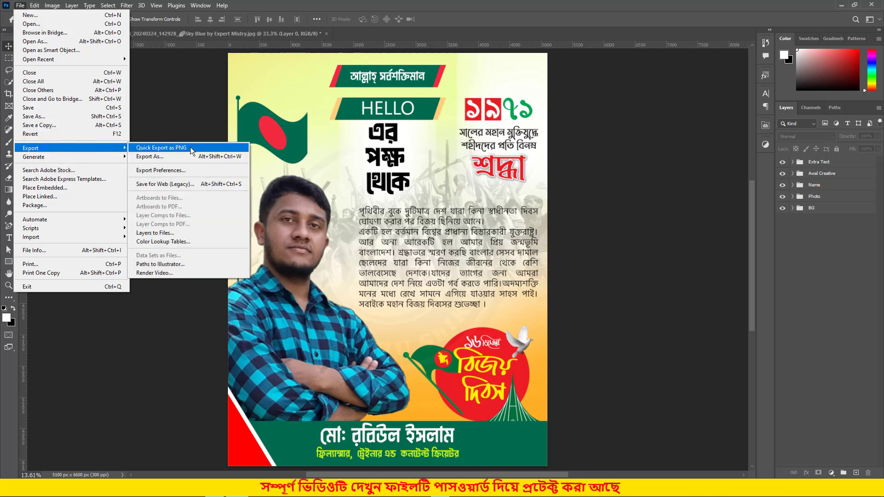
click(178, 159)
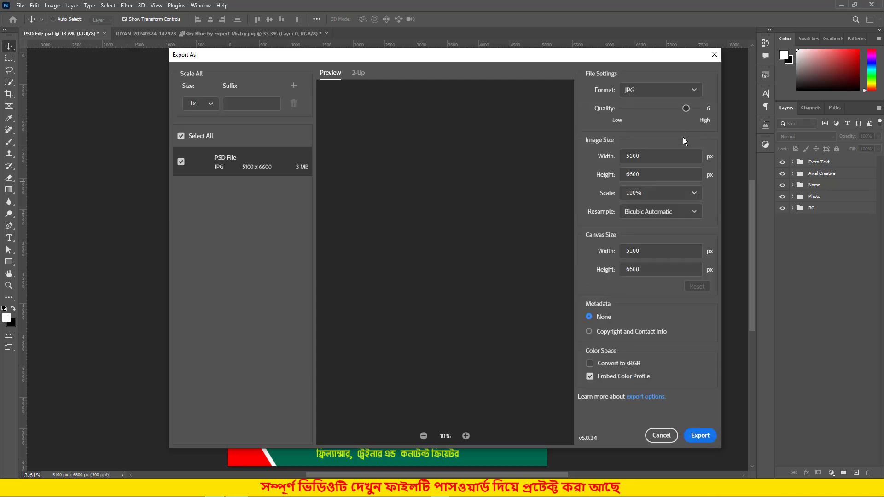
drag(686, 108, 699, 108)
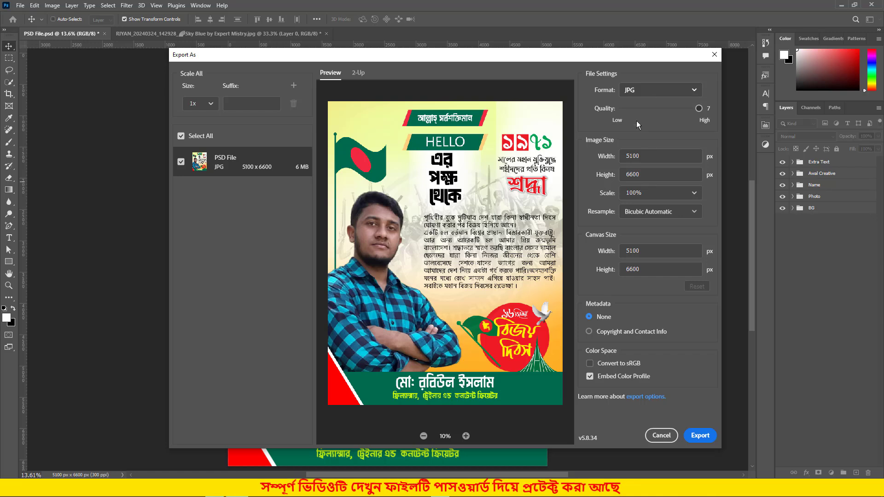
click(698, 437)
click(178, 197)
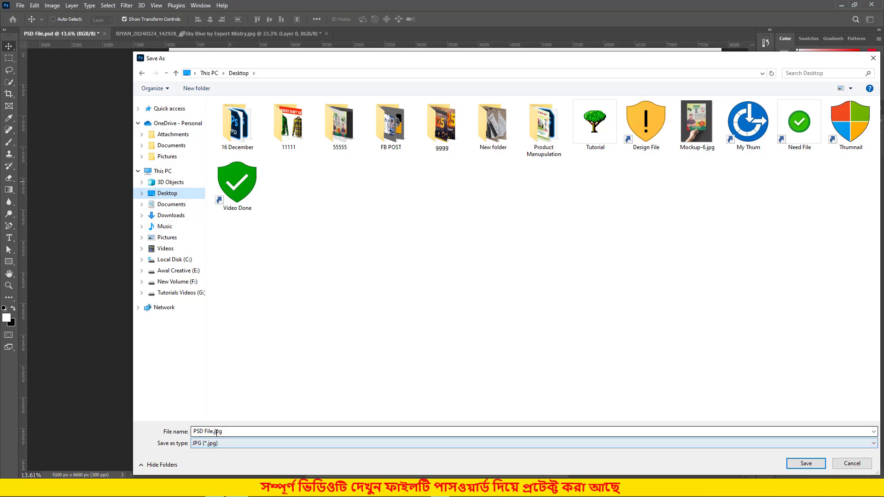
click(807, 464)
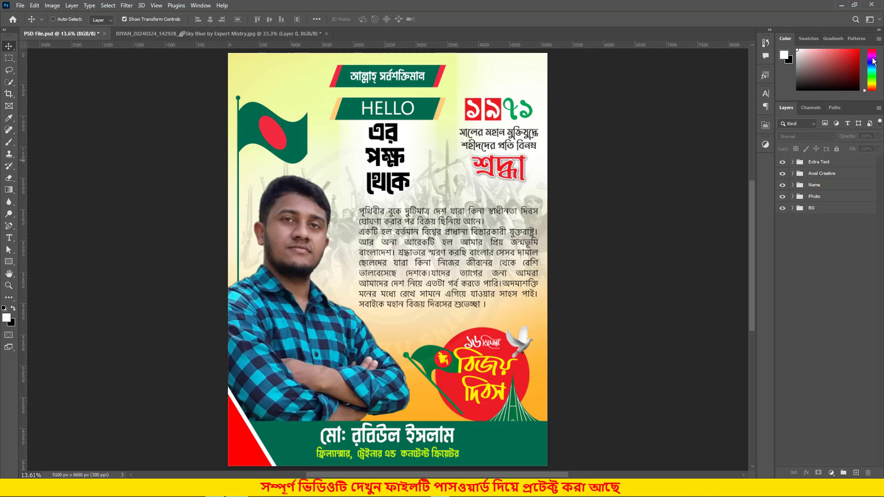
click(843, 4)
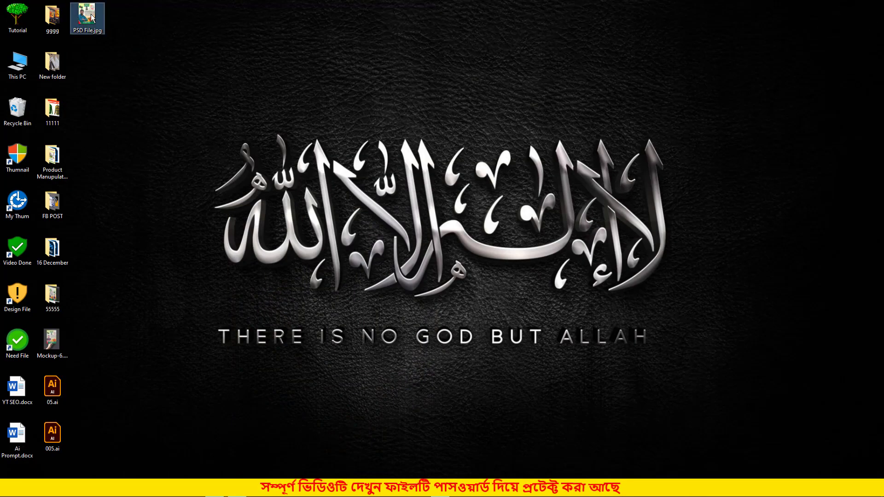
drag(96, 34, 85, 20)
double_click(85, 19)
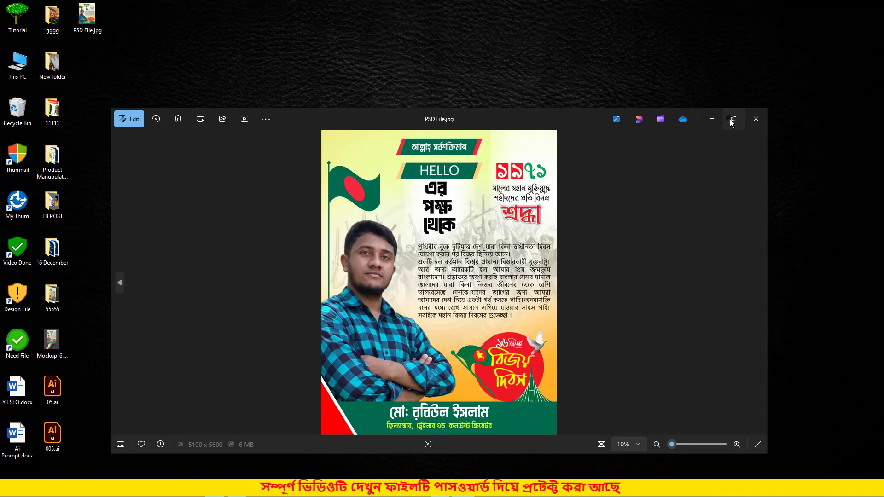
click(734, 118)
double_click(470, 165)
scroll(471, 166, up, 10)
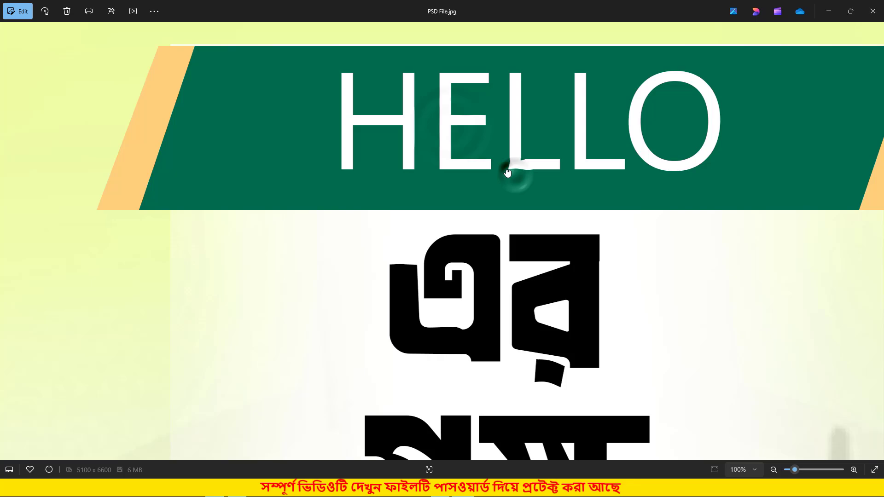
double_click(507, 173)
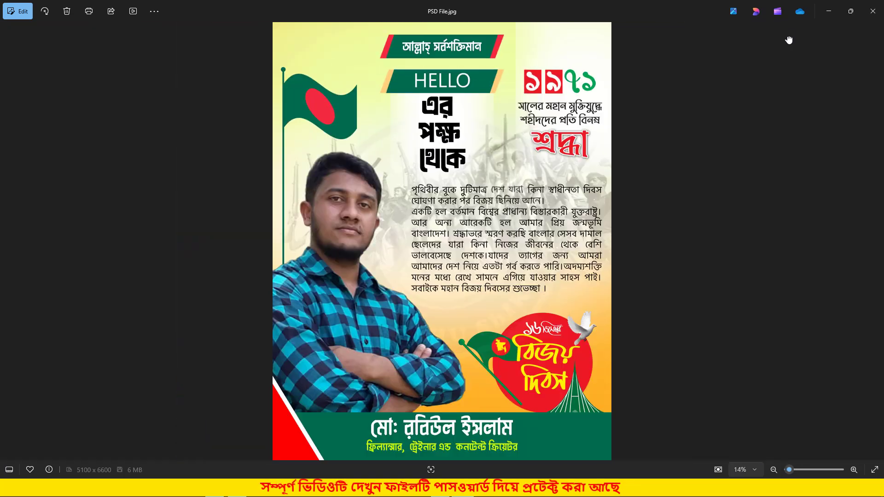
click(873, 11)
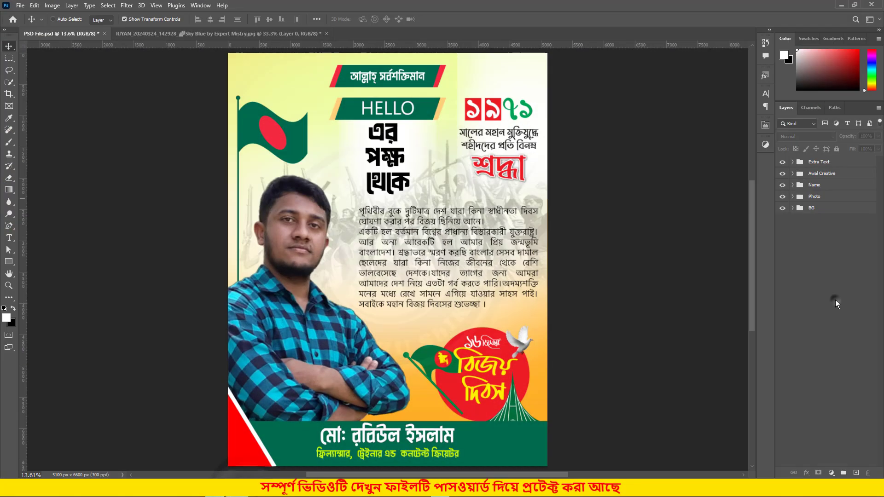
click(836, 300)
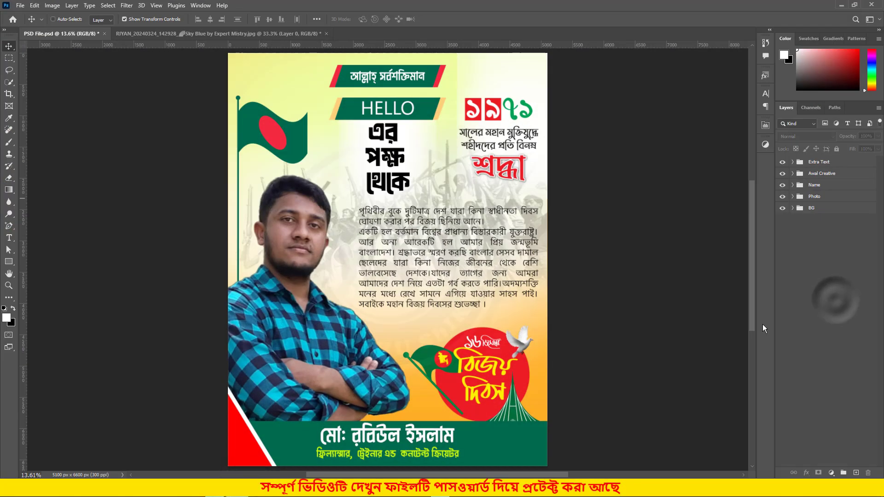